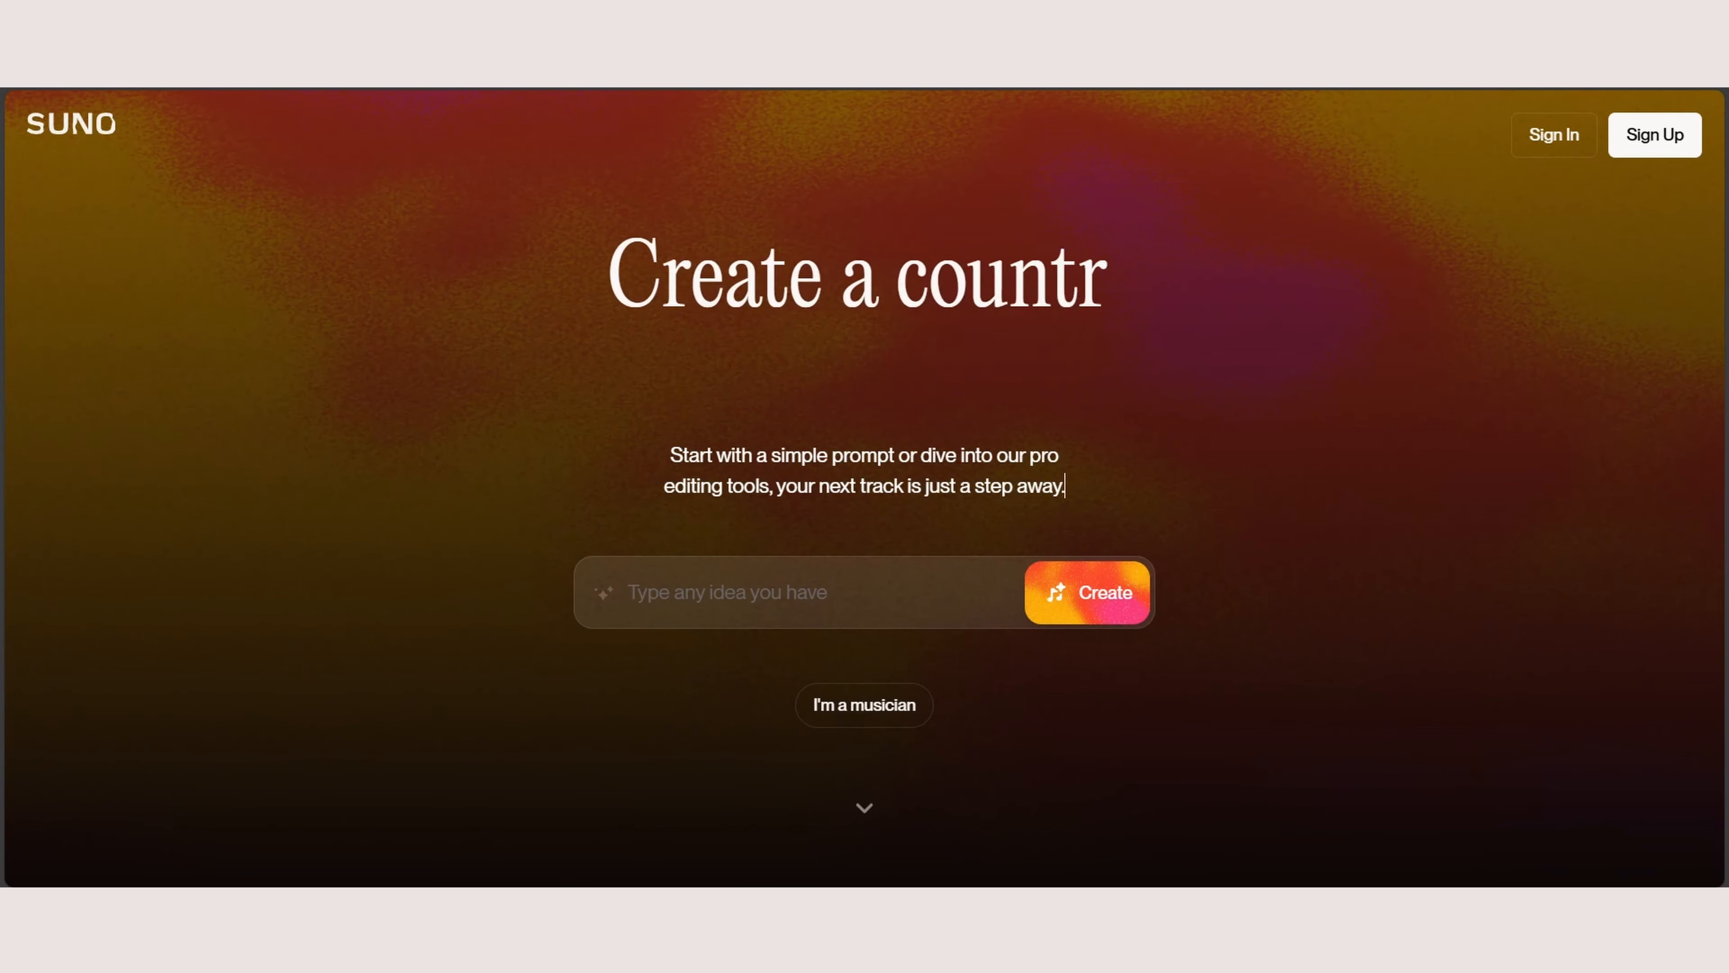
Step: Open the musician song form and examine its lyrics, styles and audio sections
{"action": "left_click", "coordinate": [863, 705]}
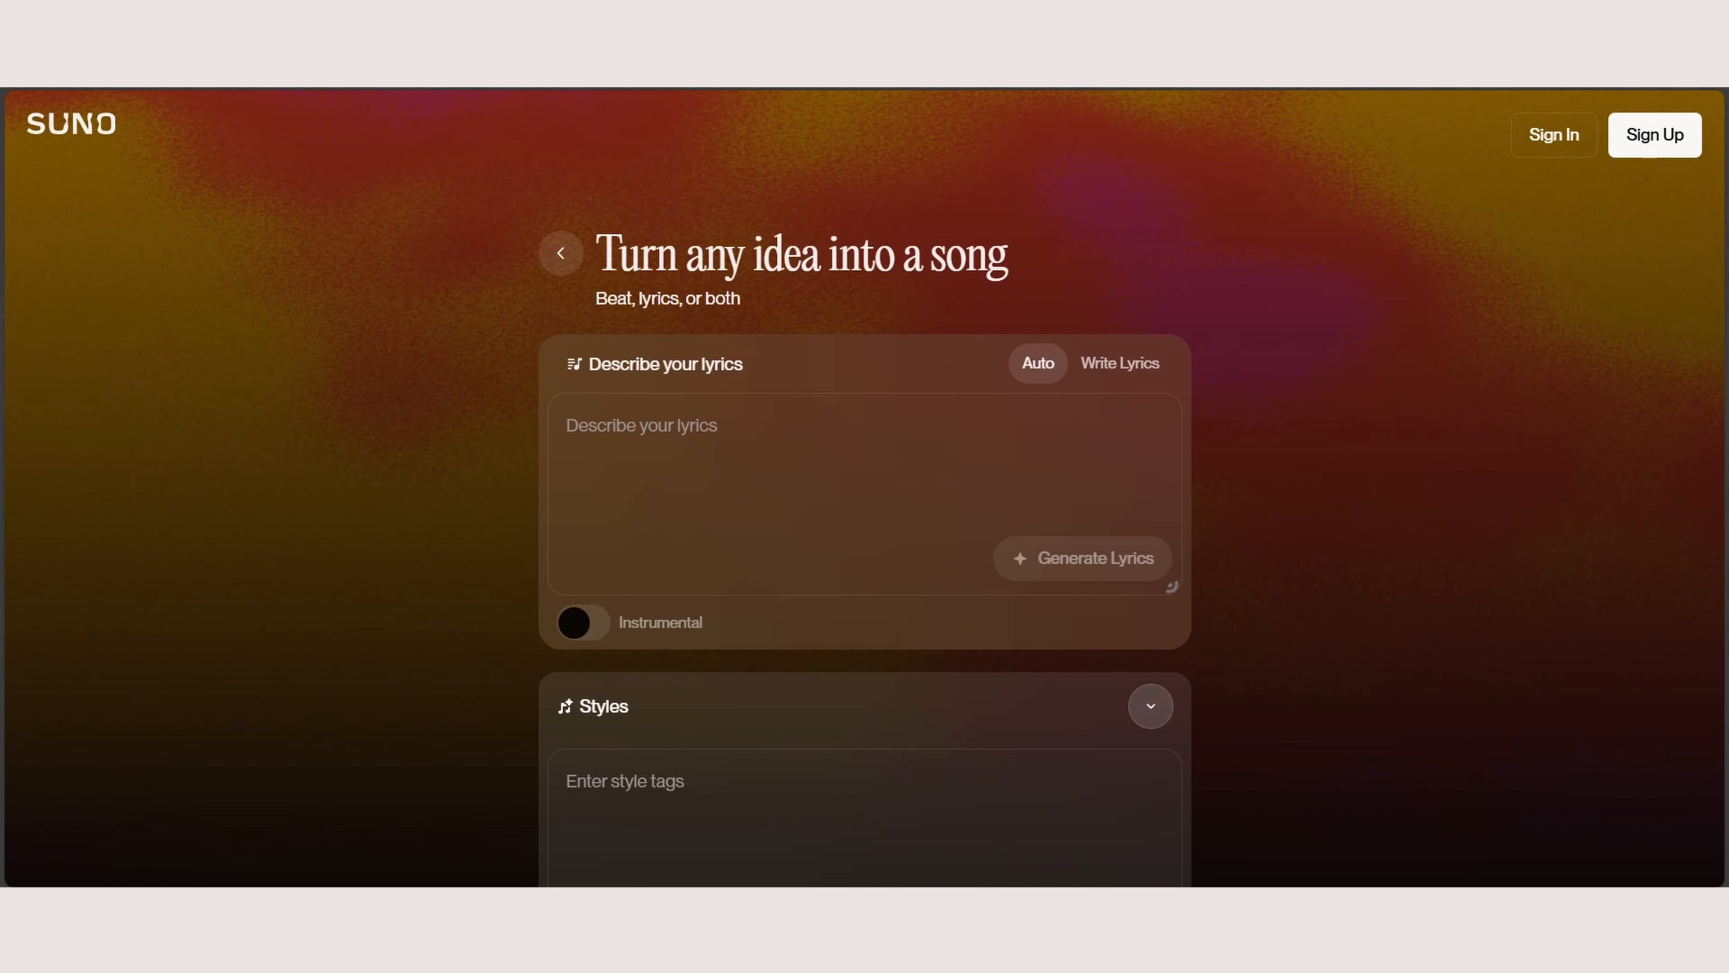
{"action": "scroll", "coordinate": [864, 477], "scroll_direction": "down", "scroll_amount": 5}
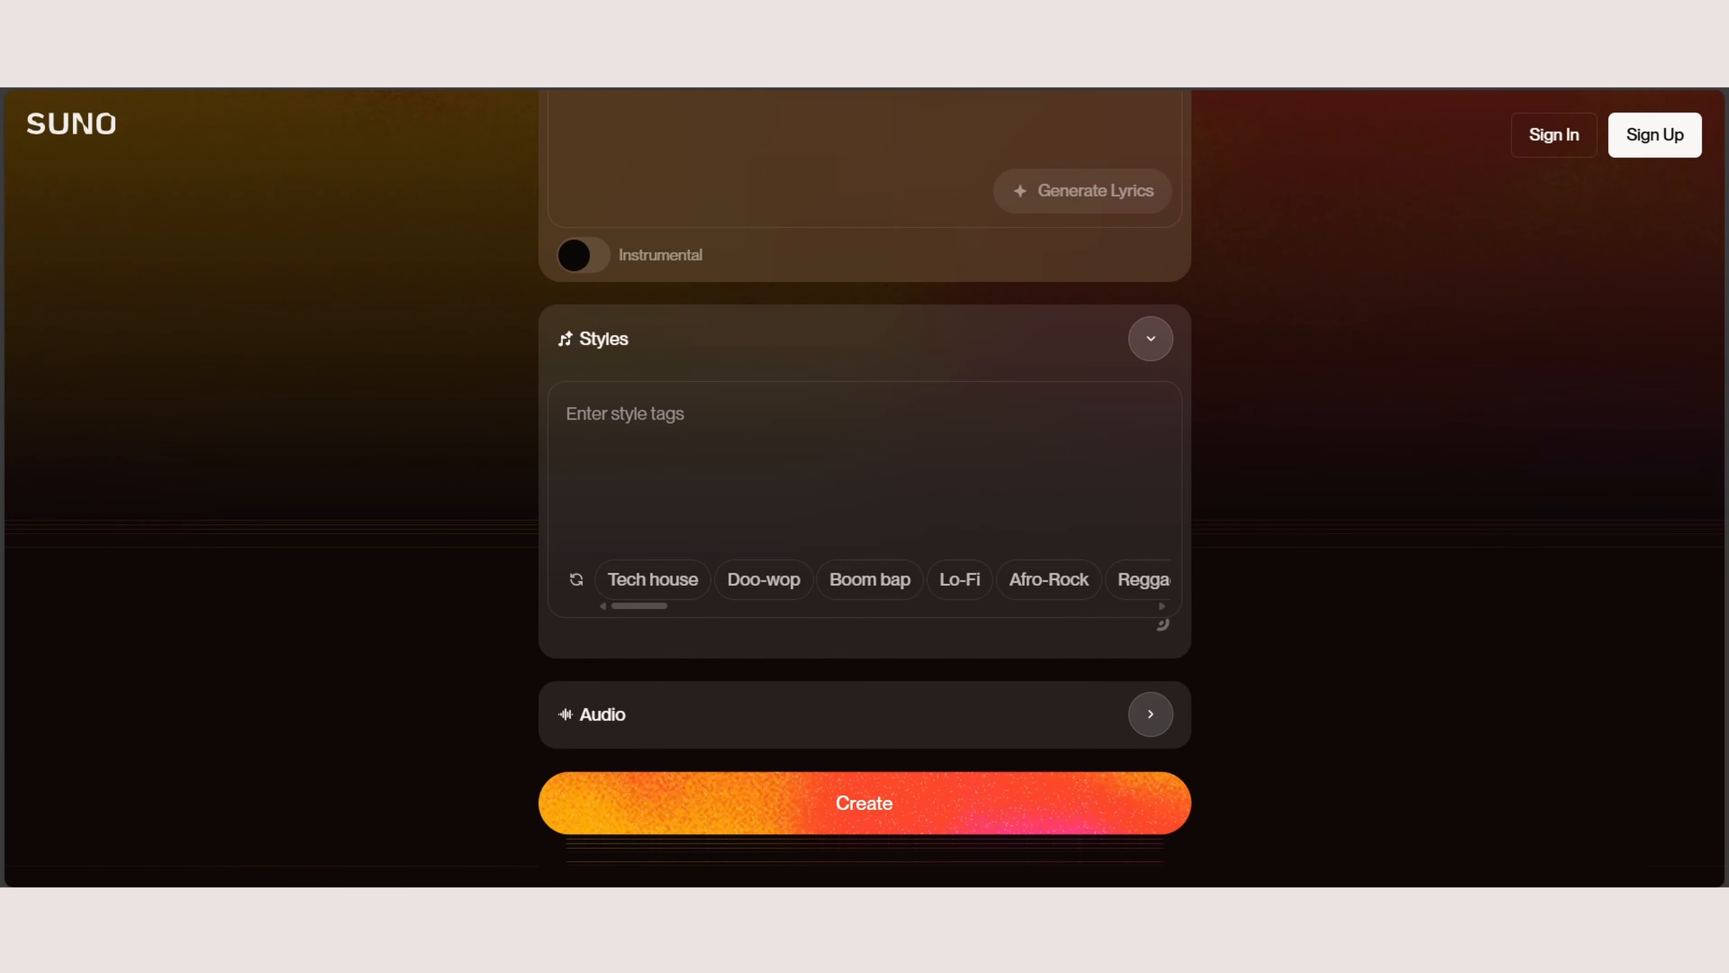
{"action": "scroll", "coordinate": [694, 579], "scroll_direction": "right", "scroll_amount": 4}
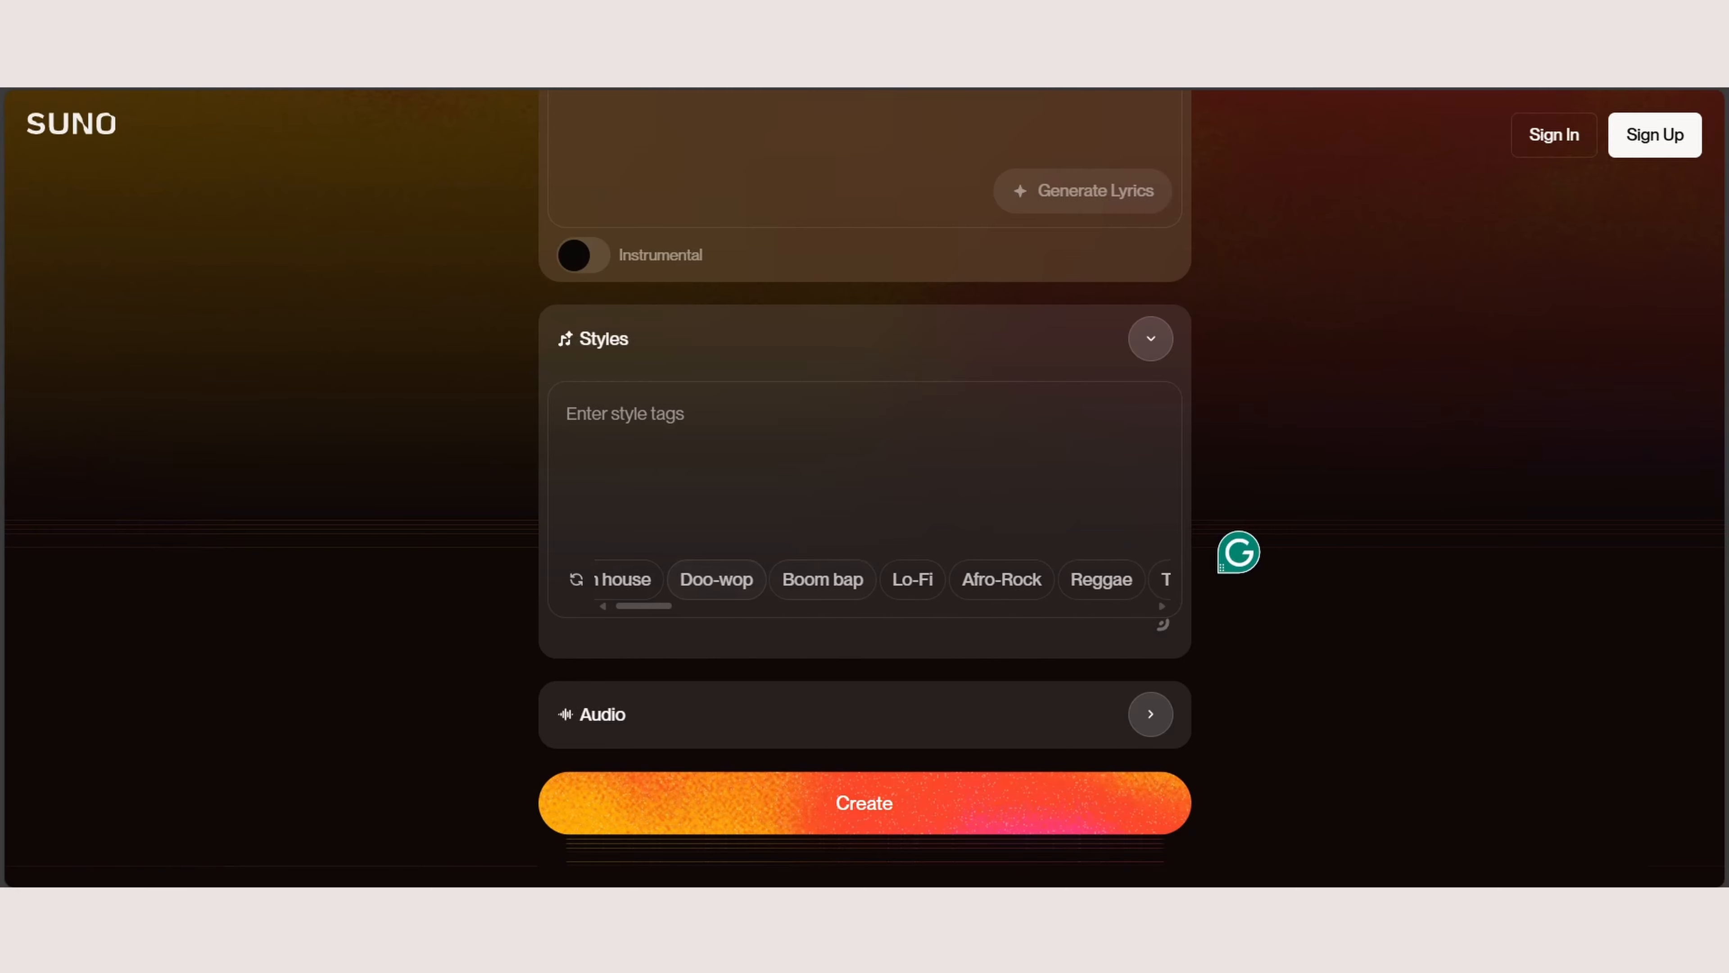
{"action": "scroll", "coordinate": [1009, 579], "scroll_direction": "down", "scroll_amount": 1}
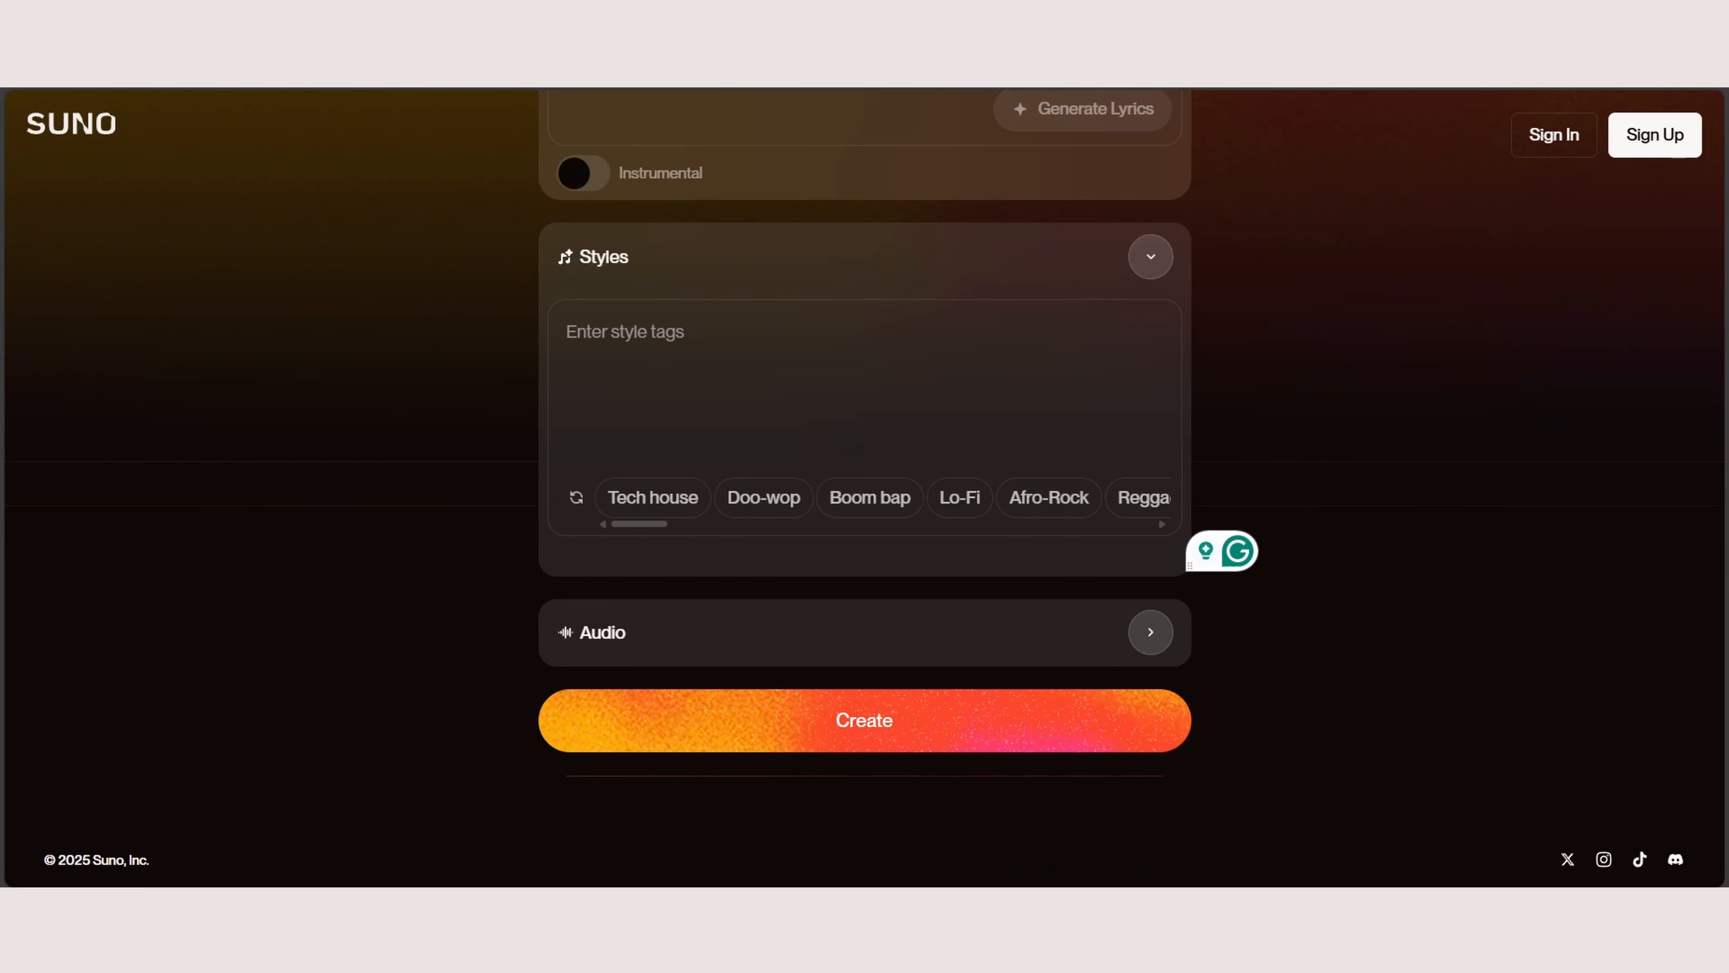
{"action": "left_click", "coordinate": [1150, 632]}
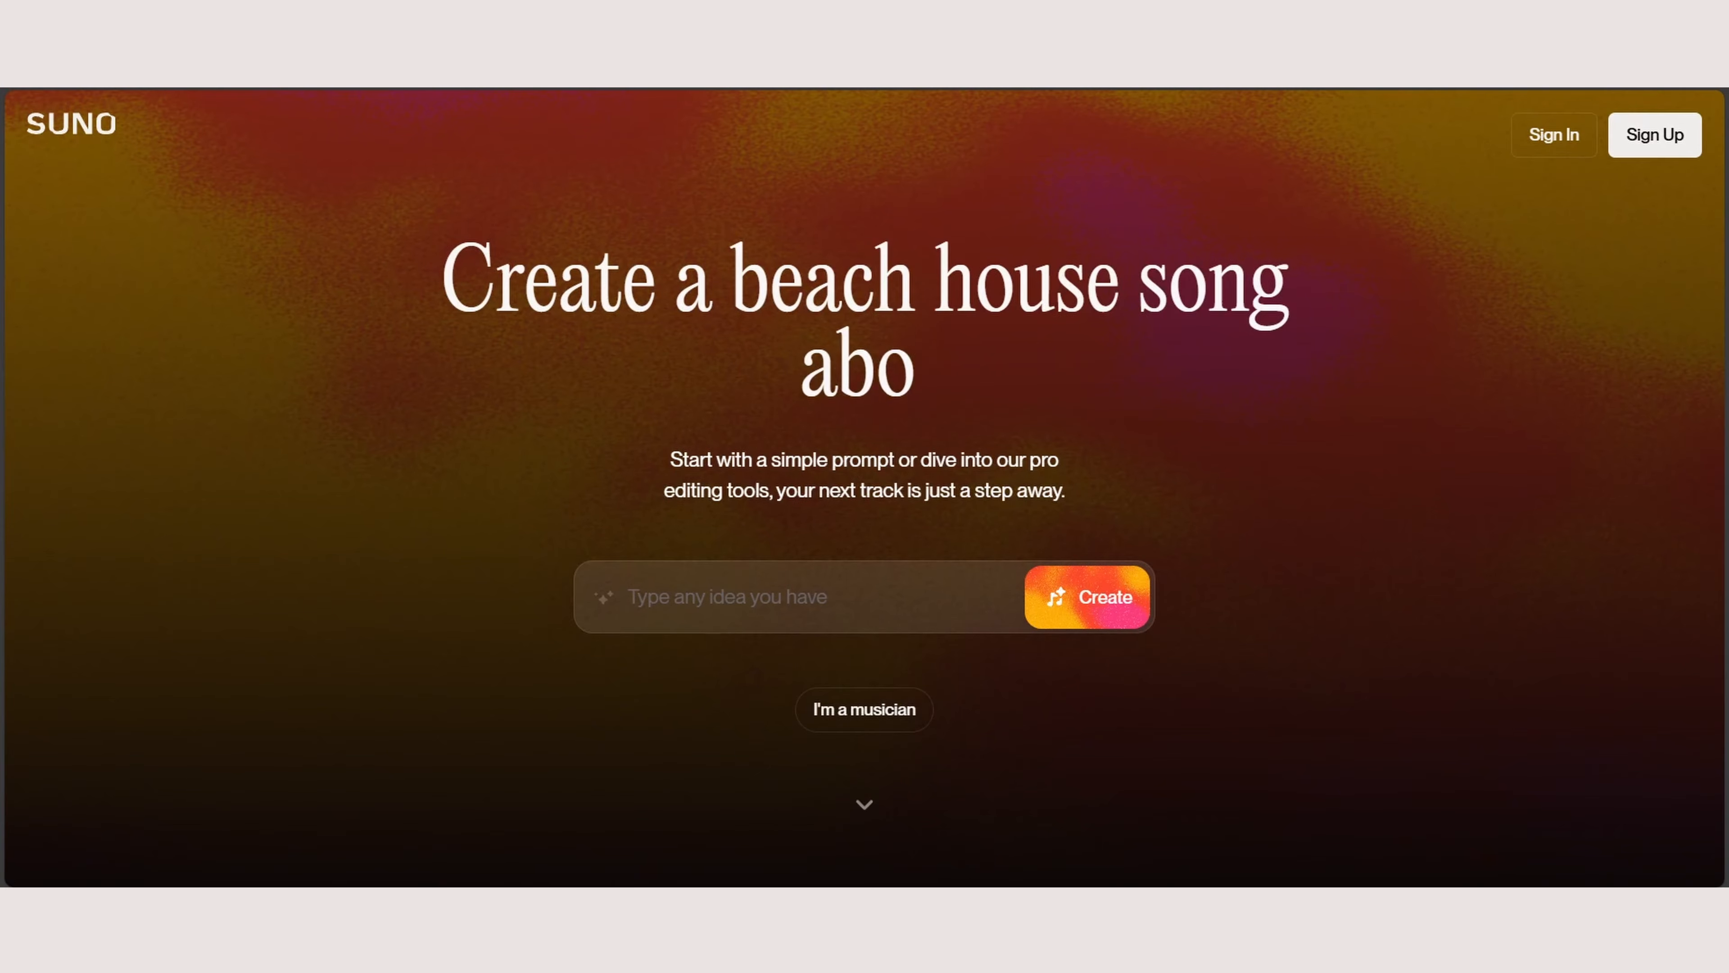
Step: Sign up for an account, dismiss the v4.5 upgrade announcement and decline making existing songs remixable
{"action": "left_click", "coordinate": [1654, 135]}
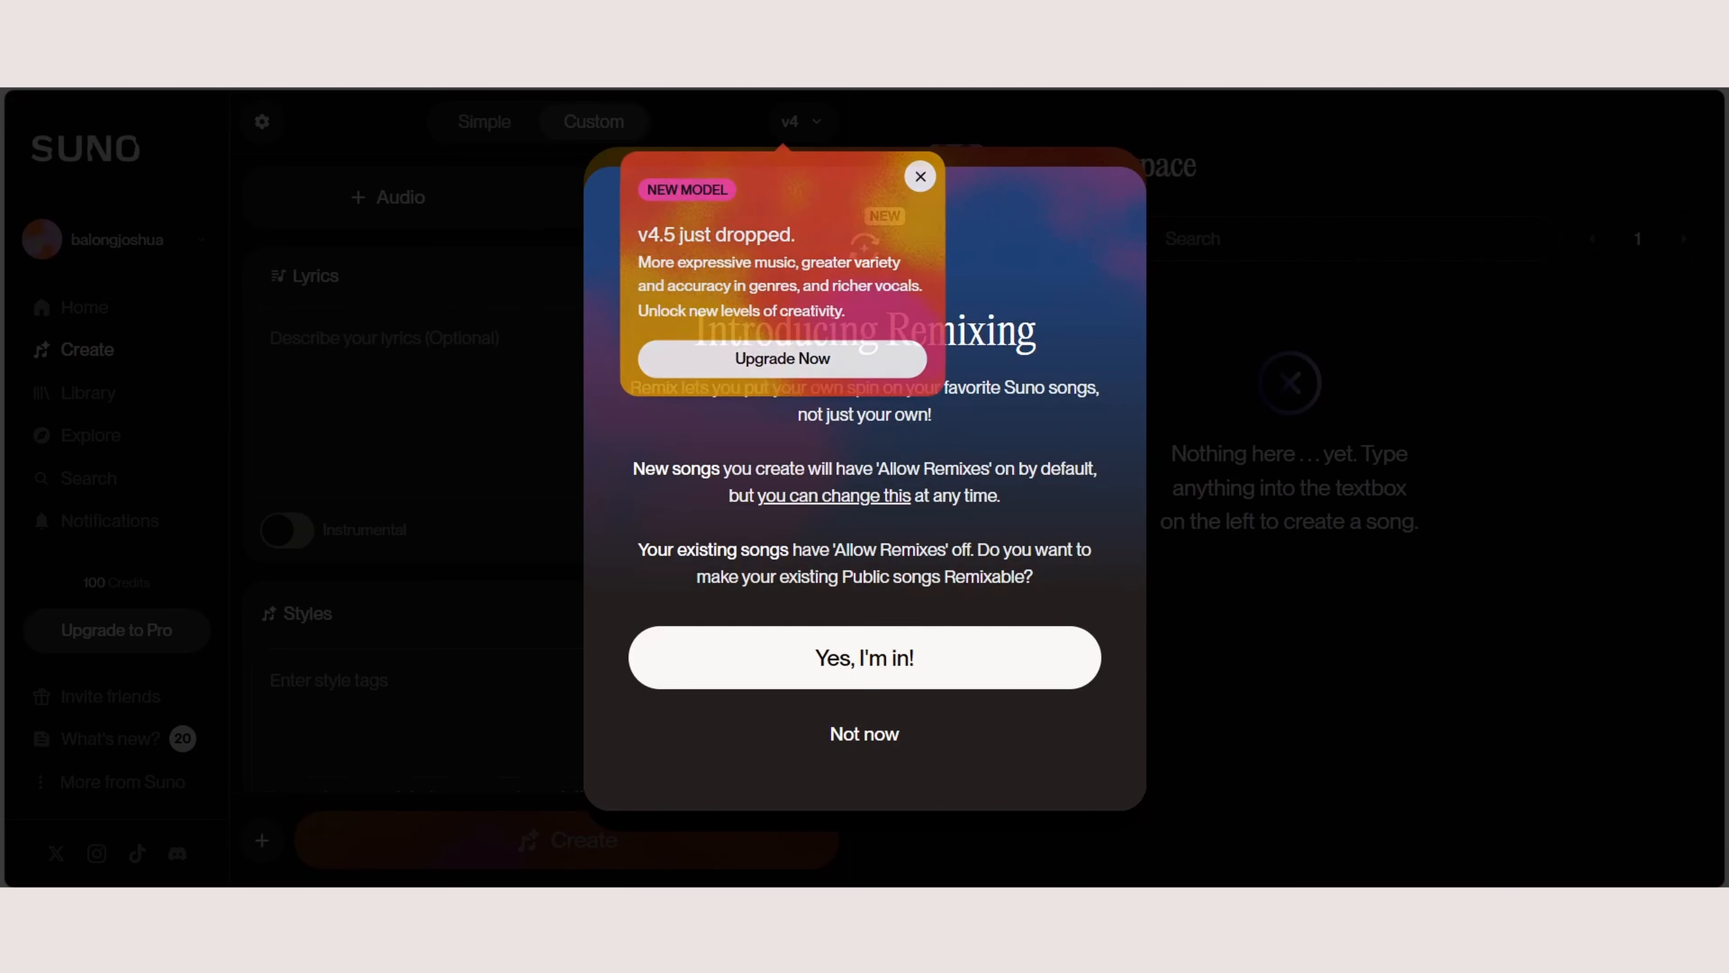
{"action": "left_click", "coordinate": [919, 176]}
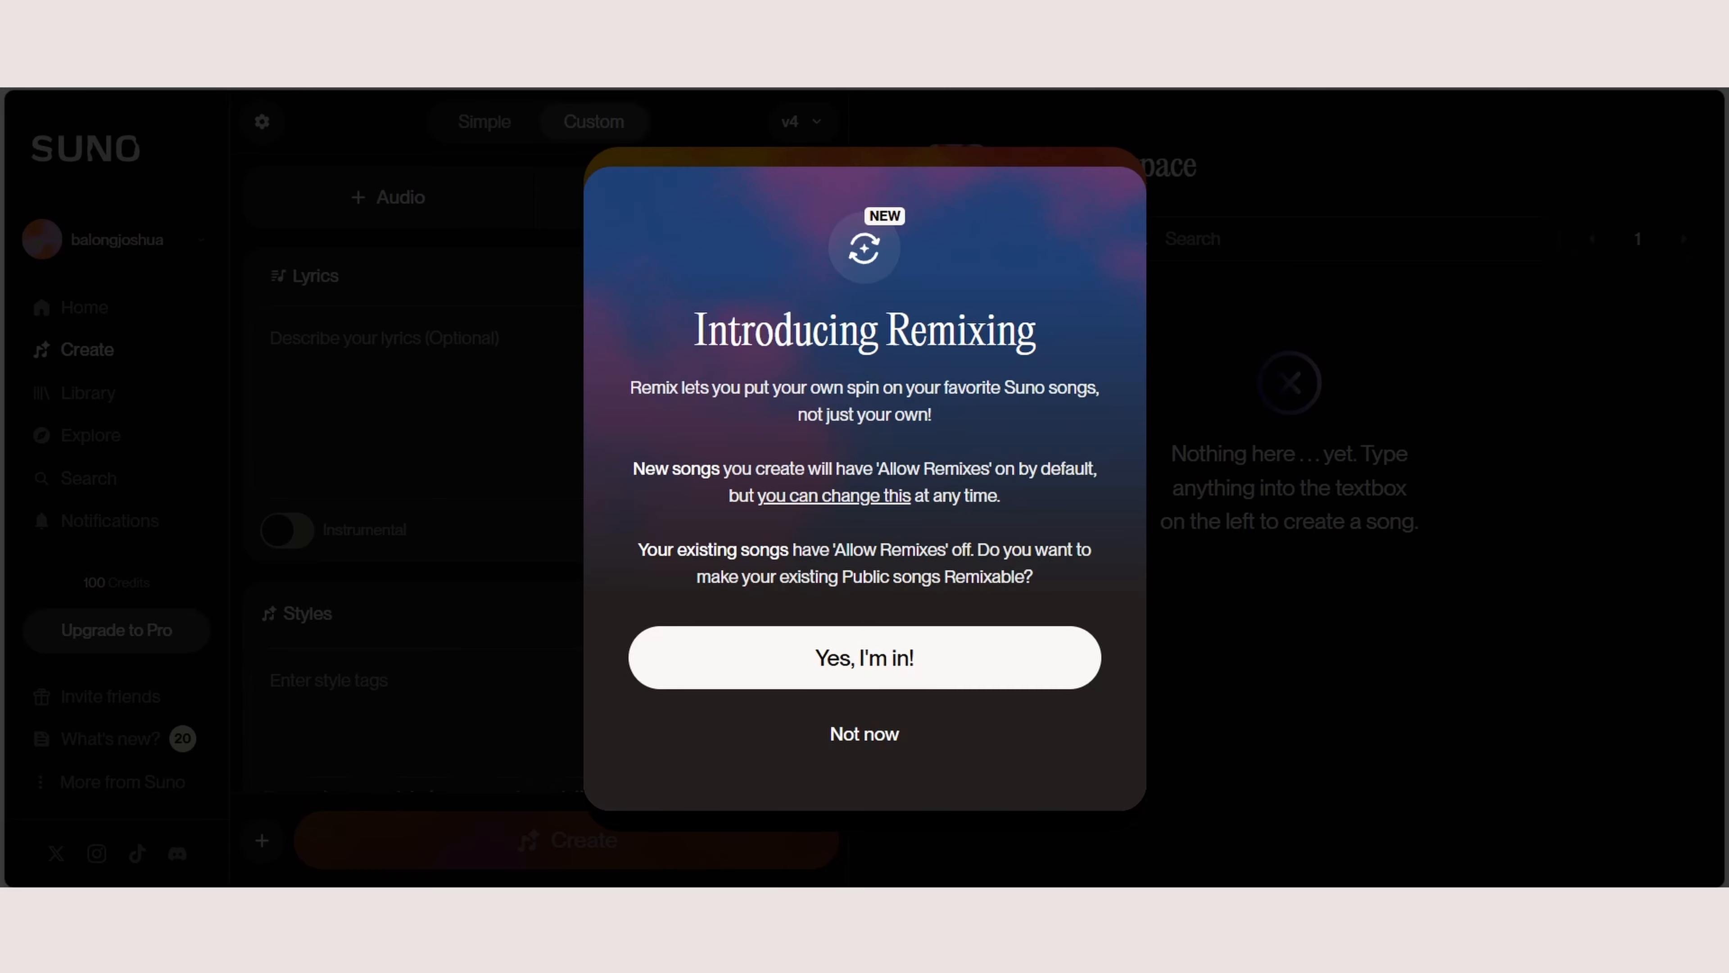
{"action": "left_click", "coordinate": [864, 733]}
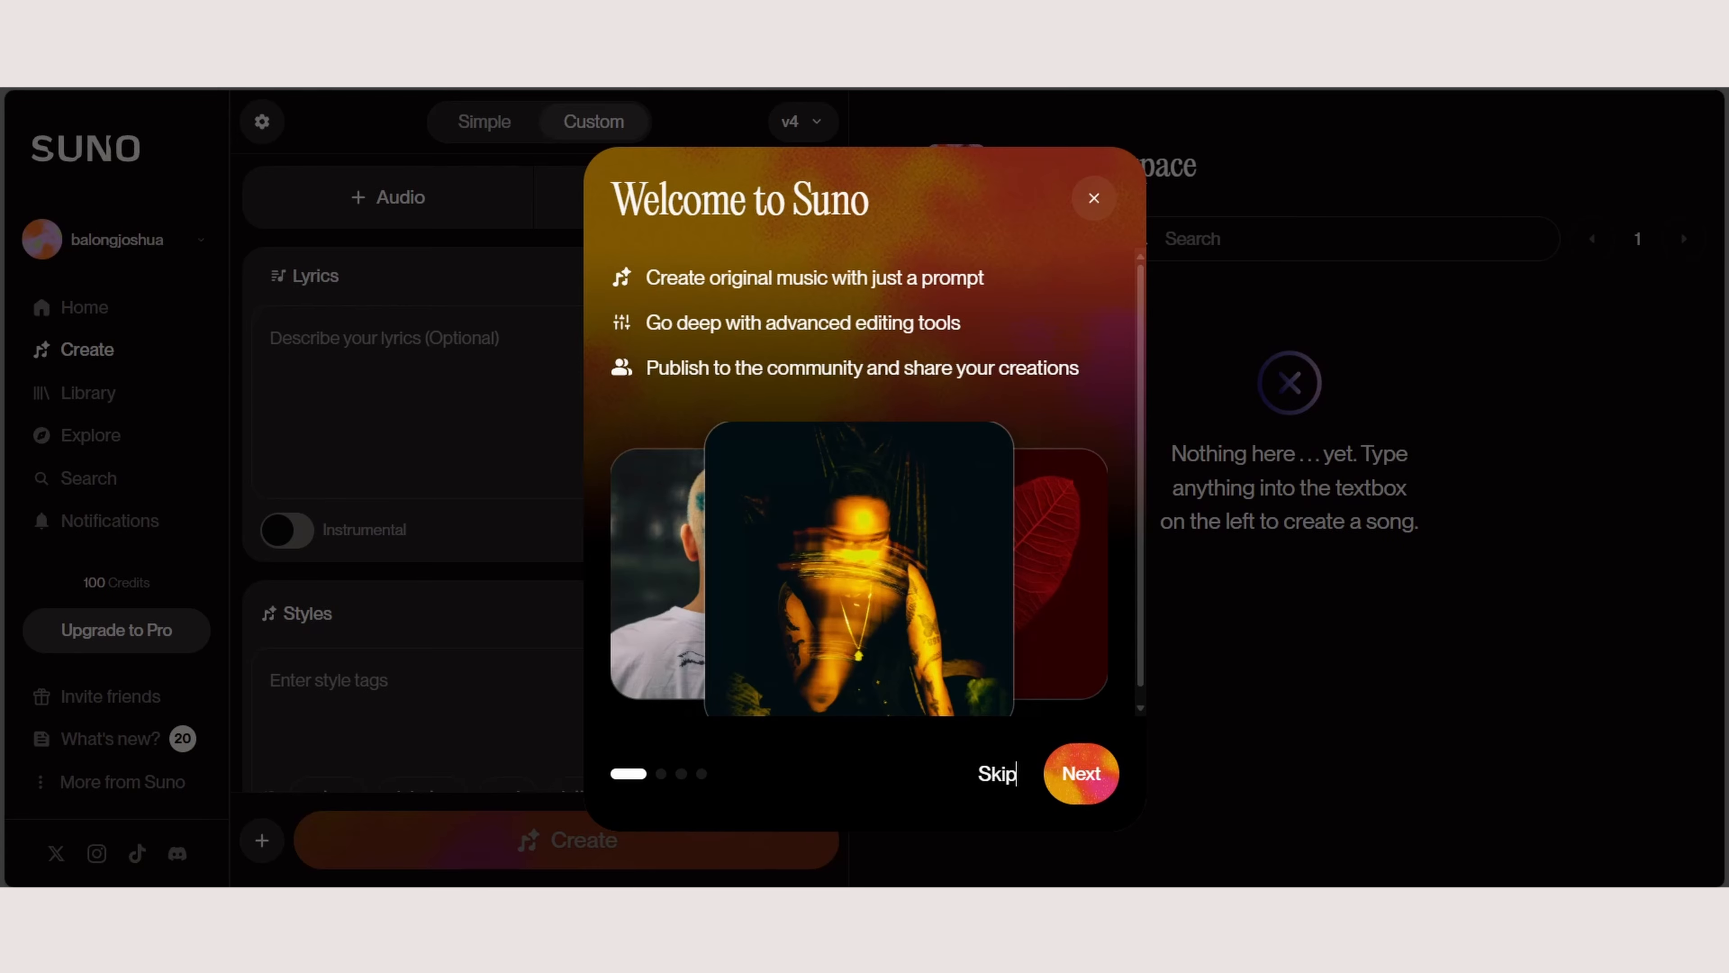
Step: Continue past the welcome page and submit R&B, Jazz, Lo-Fi and Trap R&B as the preferred genres
{"action": "left_click", "coordinate": [1081, 773]}
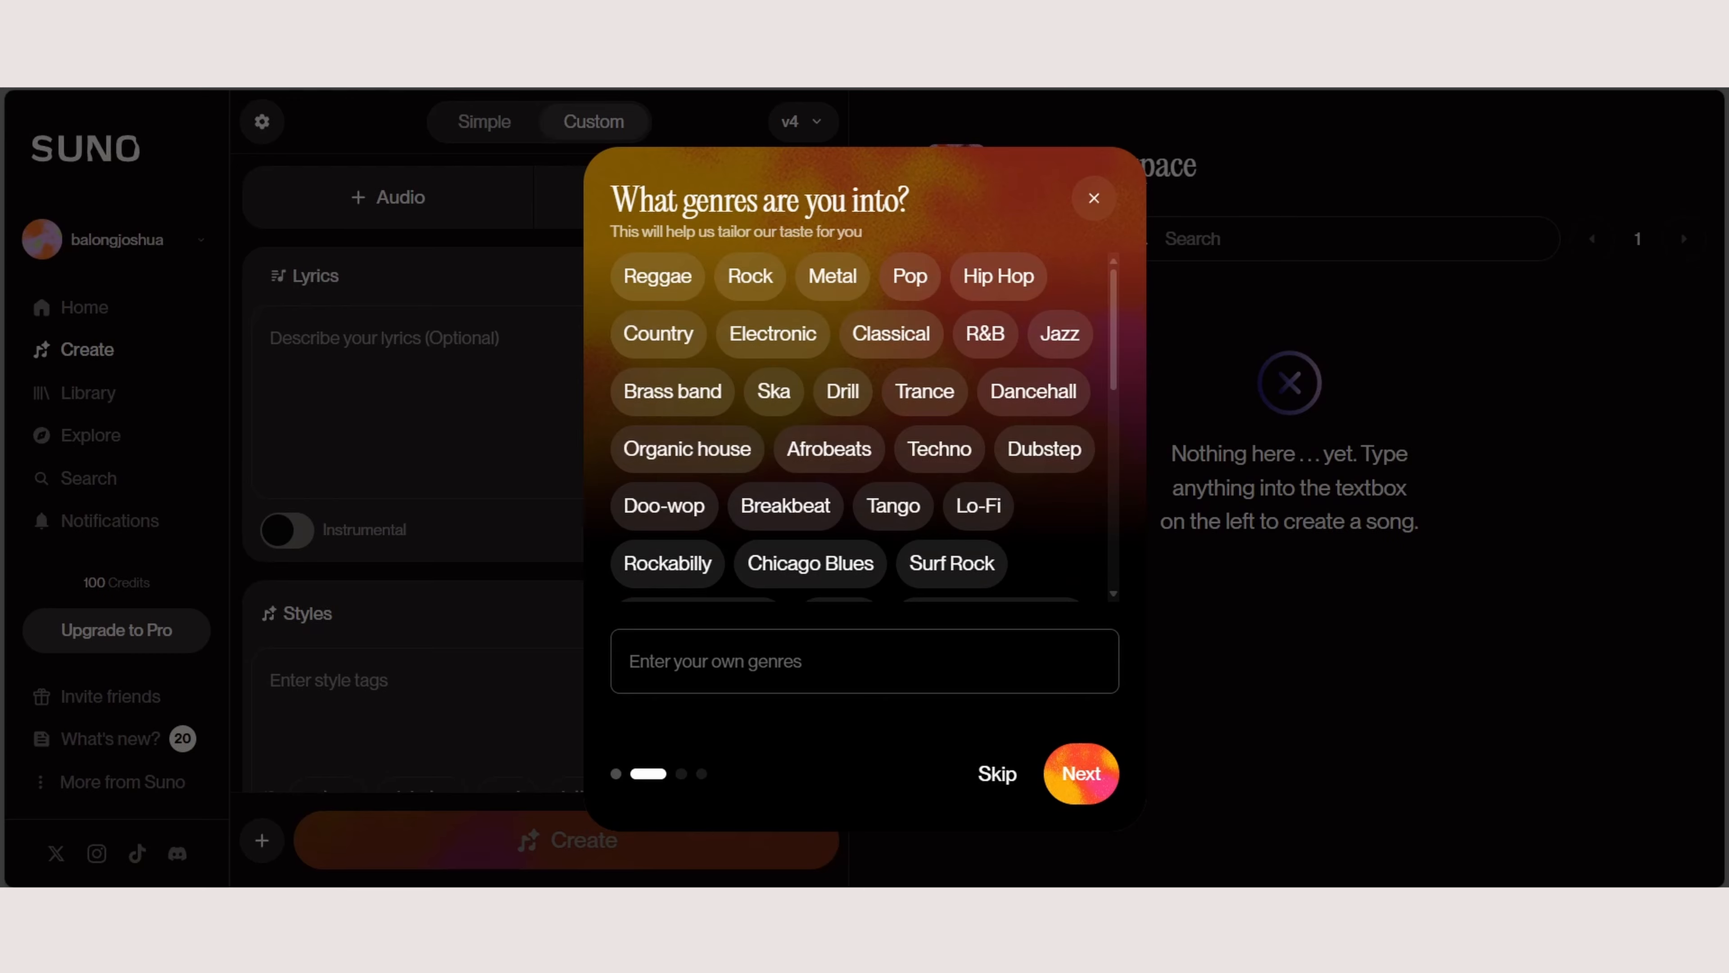
{"action": "scroll", "coordinate": [864, 427], "scroll_direction": "down", "scroll_amount": 3}
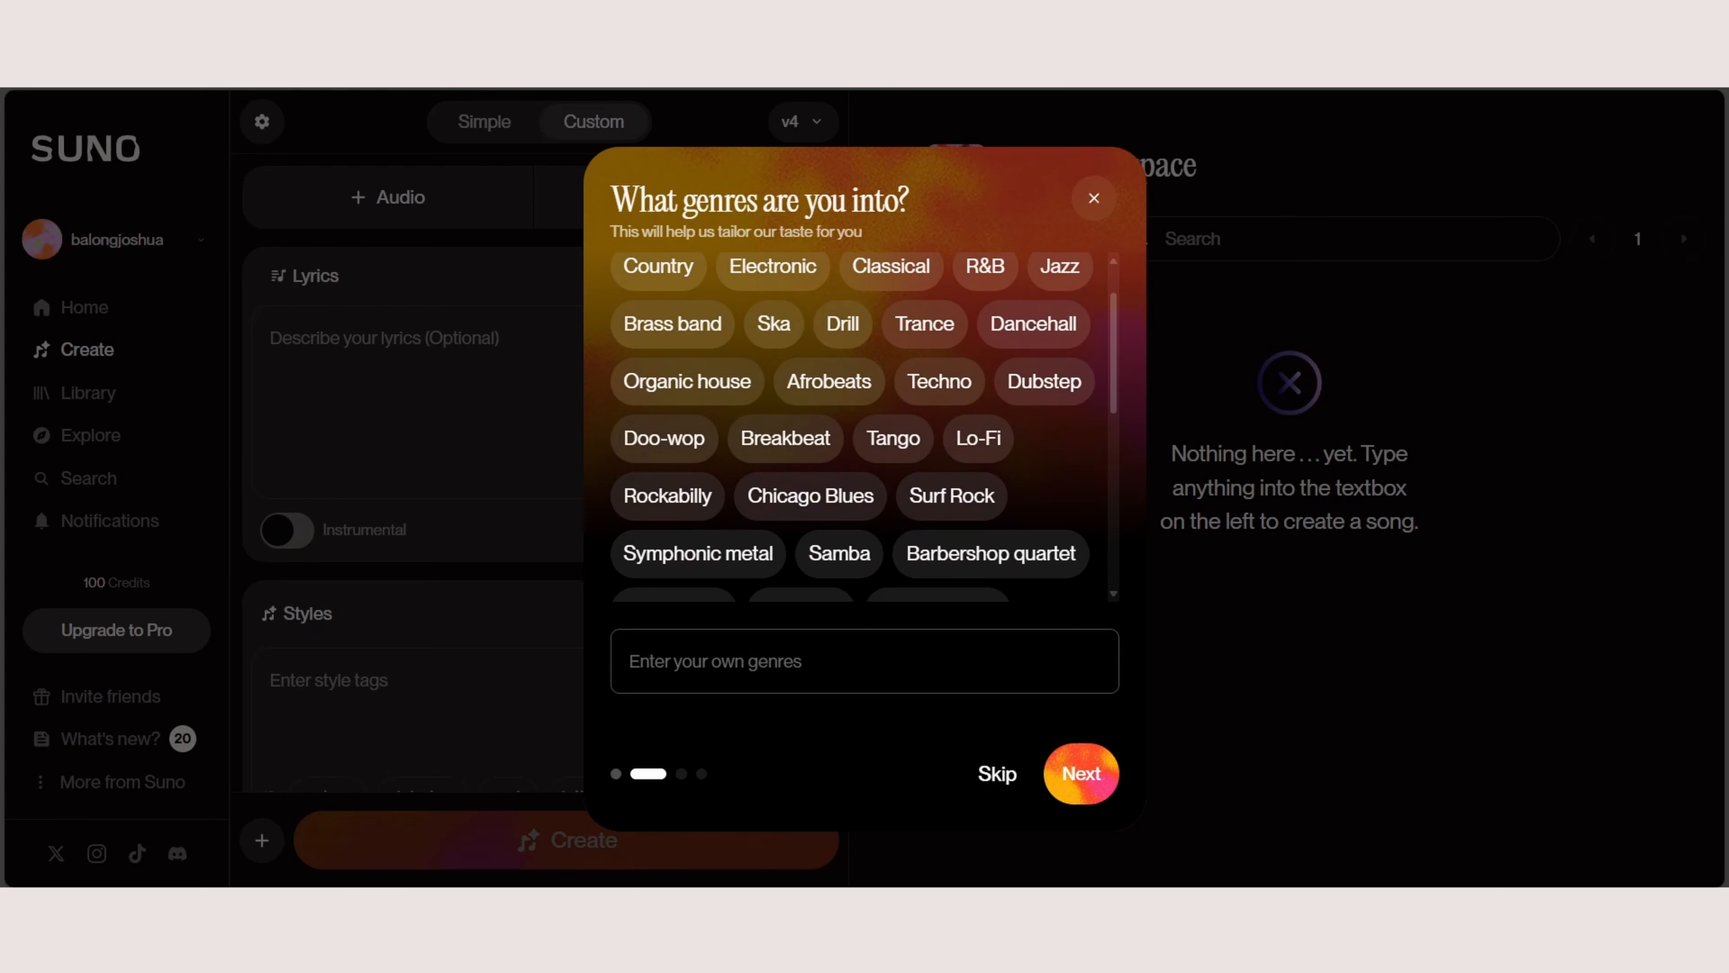
{"action": "scroll", "coordinate": [864, 427], "scroll_direction": "up", "scroll_amount": 3}
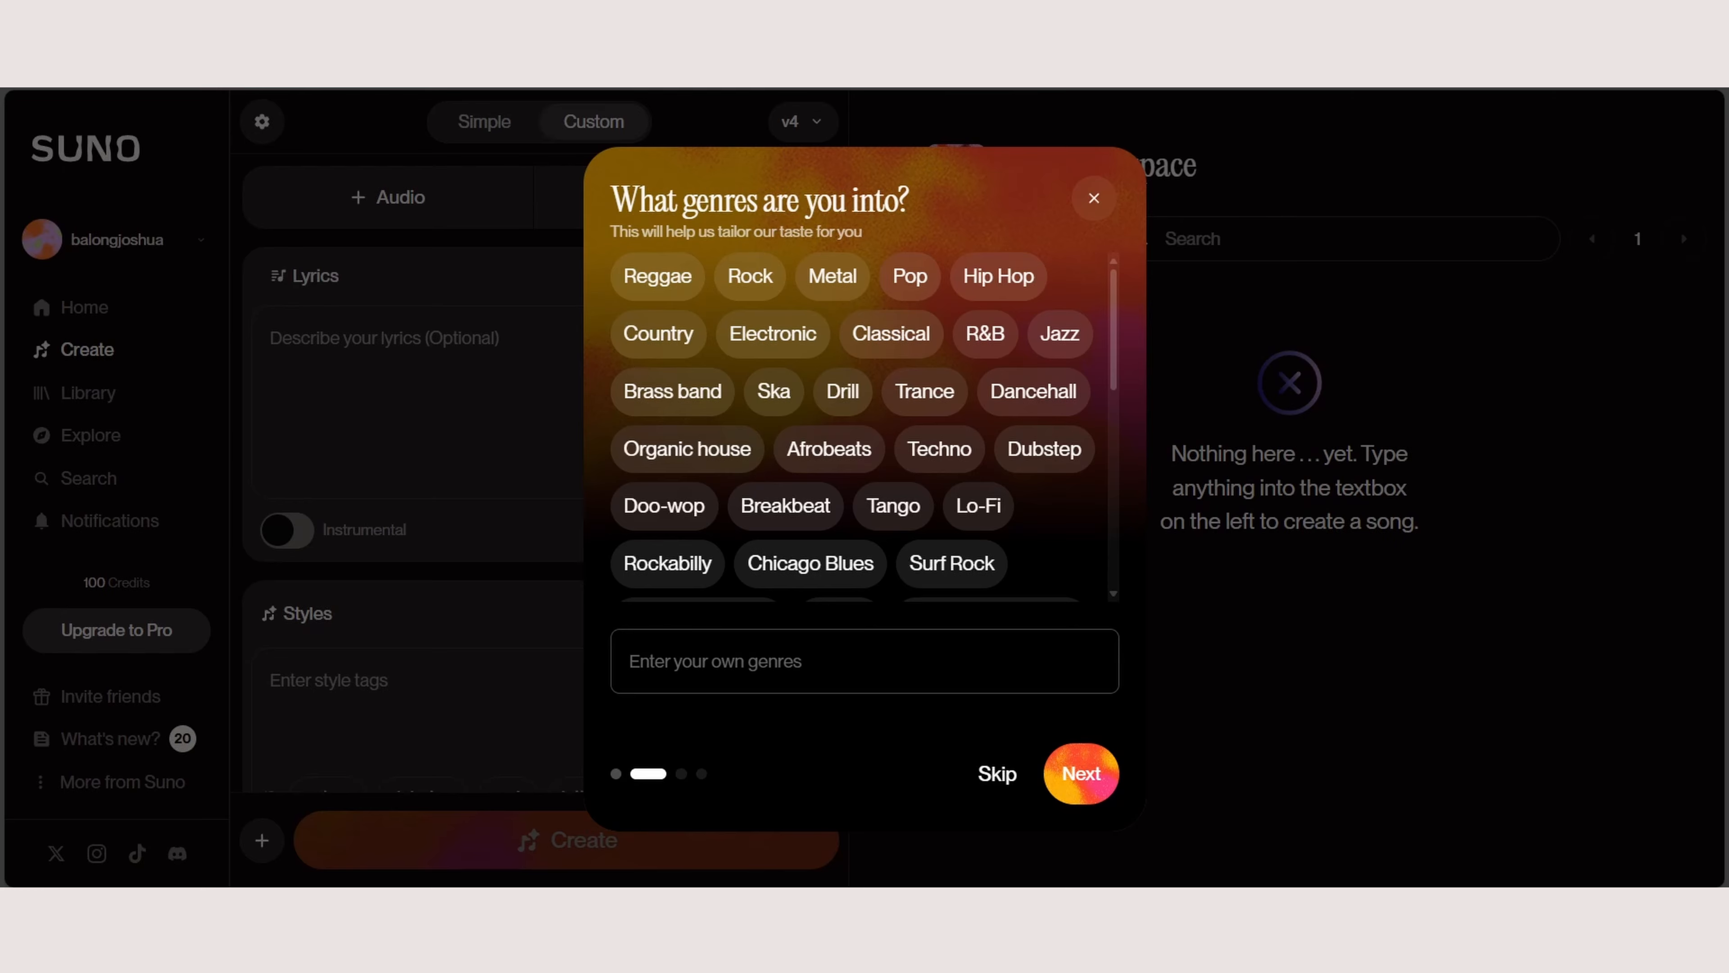
{"action": "left_click", "coordinate": [986, 333]}
{"action": "left_click", "coordinate": [1059, 334]}
{"action": "scroll", "coordinate": [864, 426], "scroll_direction": "down", "scroll_amount": 1}
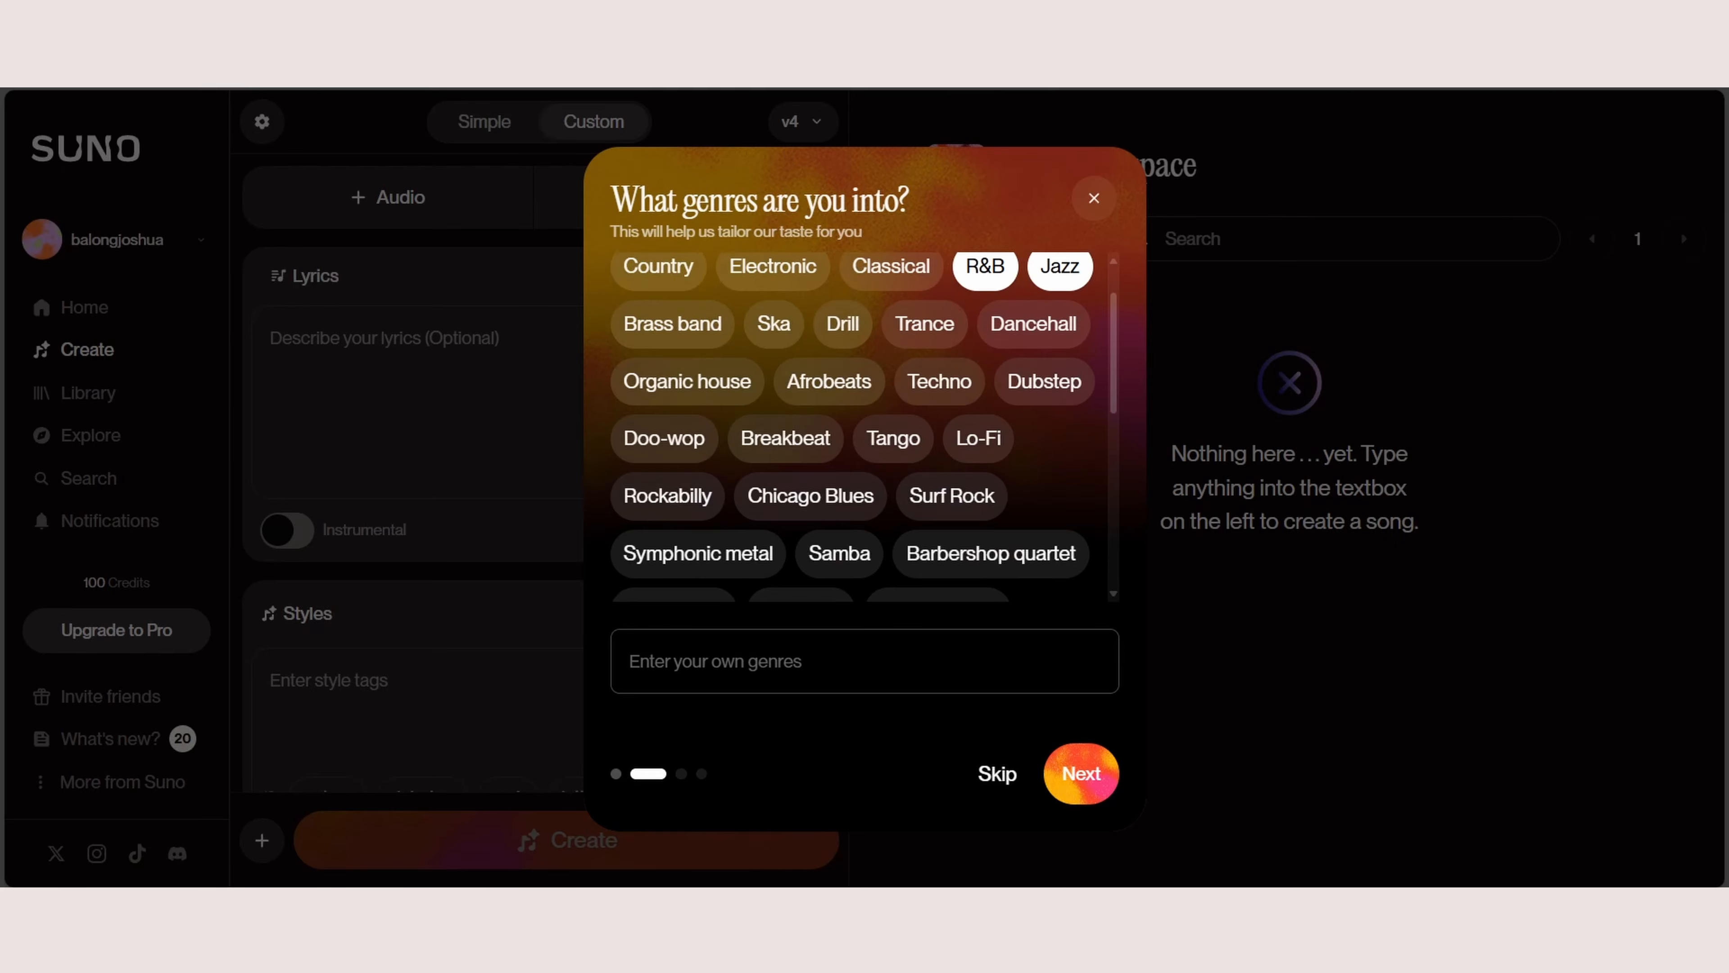
{"action": "scroll", "coordinate": [864, 427], "scroll_direction": "up", "scroll_amount": 1}
{"action": "left_click", "coordinate": [978, 505]}
{"action": "scroll", "coordinate": [865, 427], "scroll_direction": "down", "scroll_amount": 5}
{"action": "scroll", "coordinate": [864, 427], "scroll_direction": "down", "scroll_amount": 2}
{"action": "left_click", "coordinate": [894, 541]}
{"action": "scroll", "coordinate": [865, 427], "scroll_direction": "down", "scroll_amount": 2}
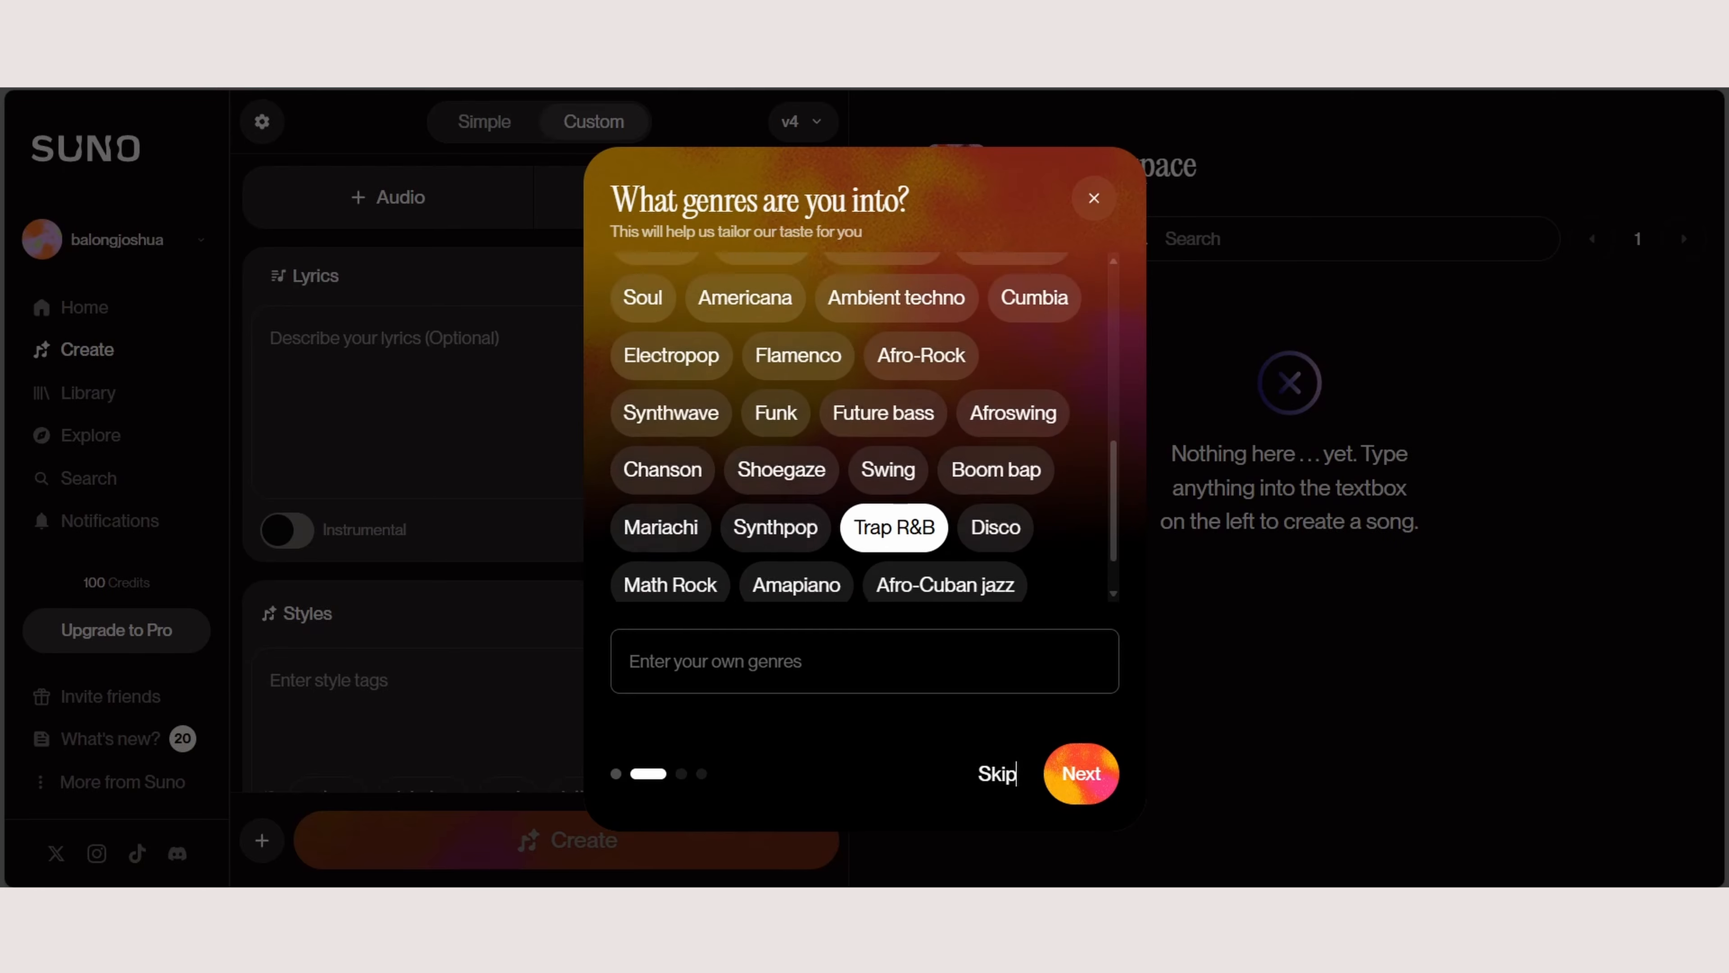
{"action": "left_click", "coordinate": [865, 660]}
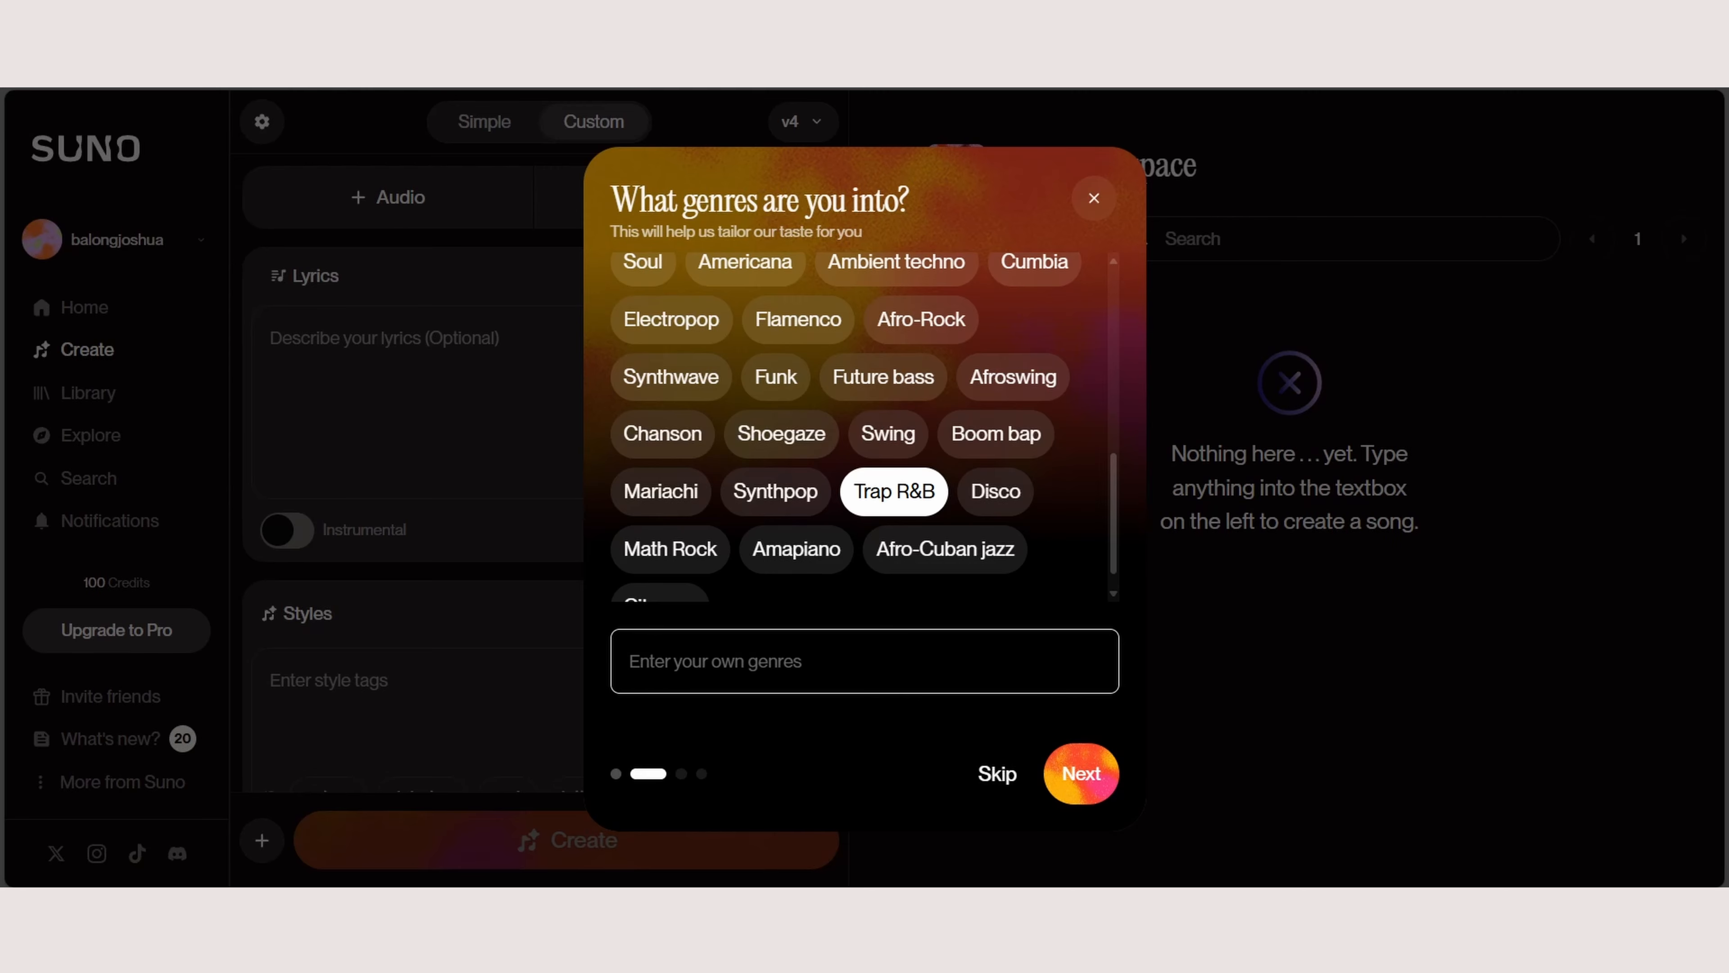
{"action": "left_click", "coordinate": [1081, 774]}
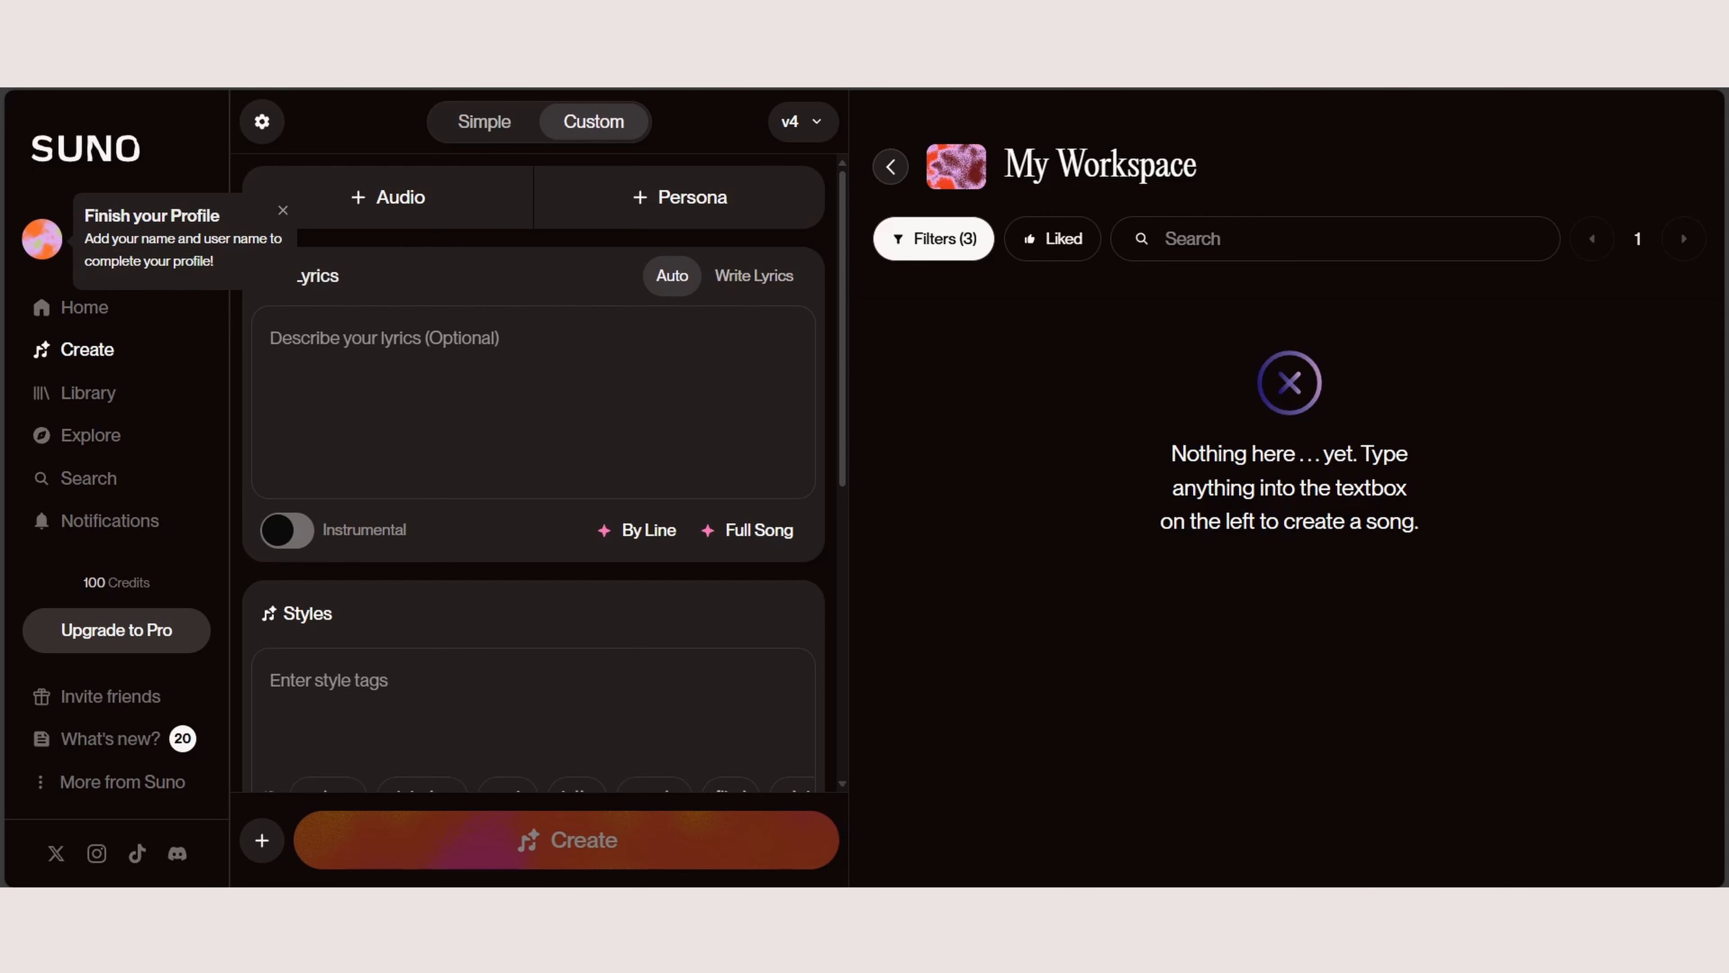
Step: Dismiss the profile completion reminder and look through the Library and Explore pages
{"action": "left_click", "coordinate": [283, 211]}
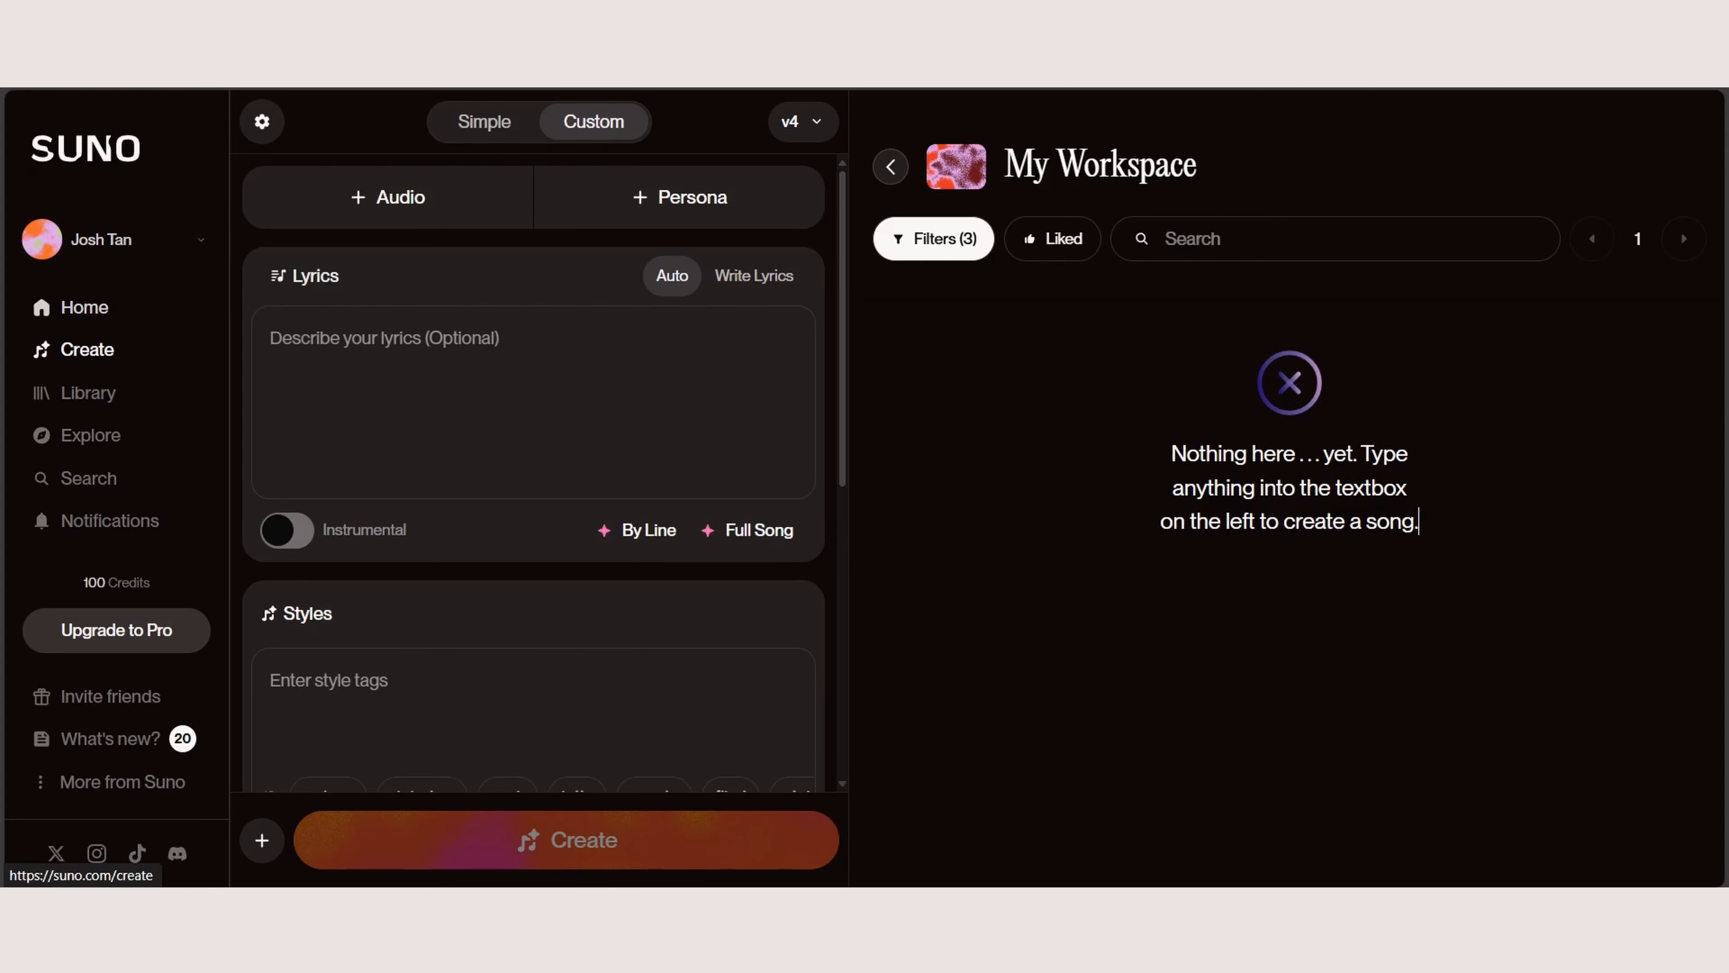
{"action": "left_click", "coordinate": [87, 392]}
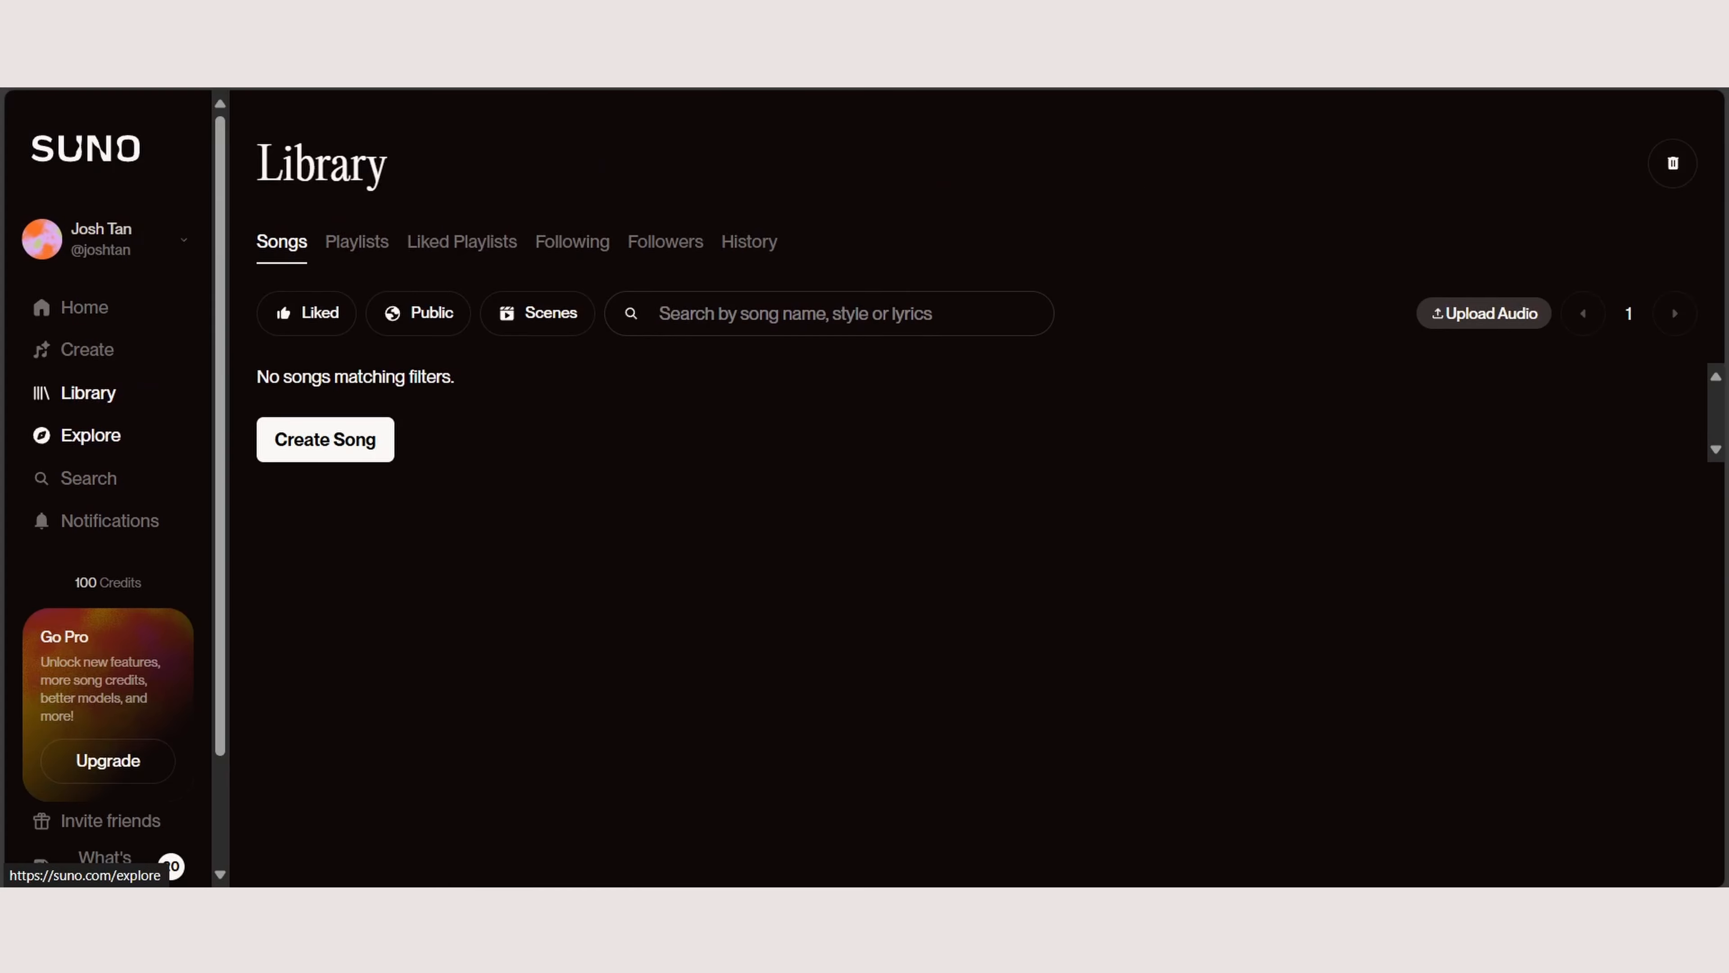
{"action": "left_click", "coordinate": [90, 435]}
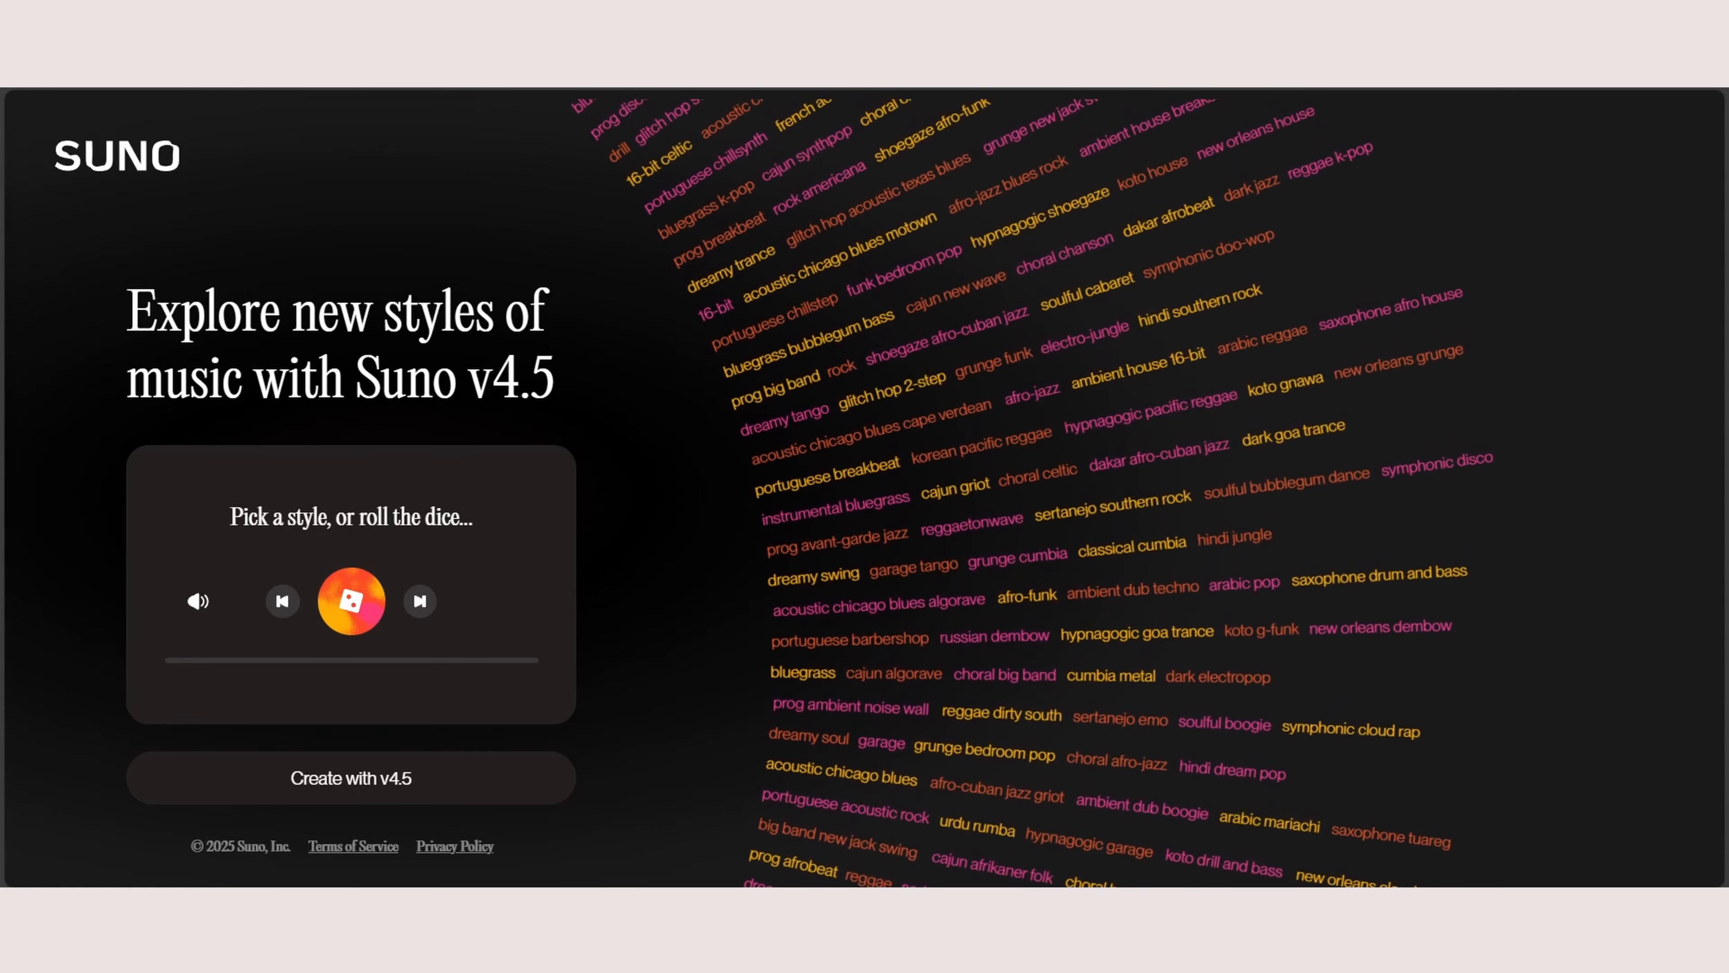
Step: Return to the song creation page and compare the Simple and Custom forms, including Custom's styles and advanced options
{"action": "left_click", "coordinate": [87, 350]}
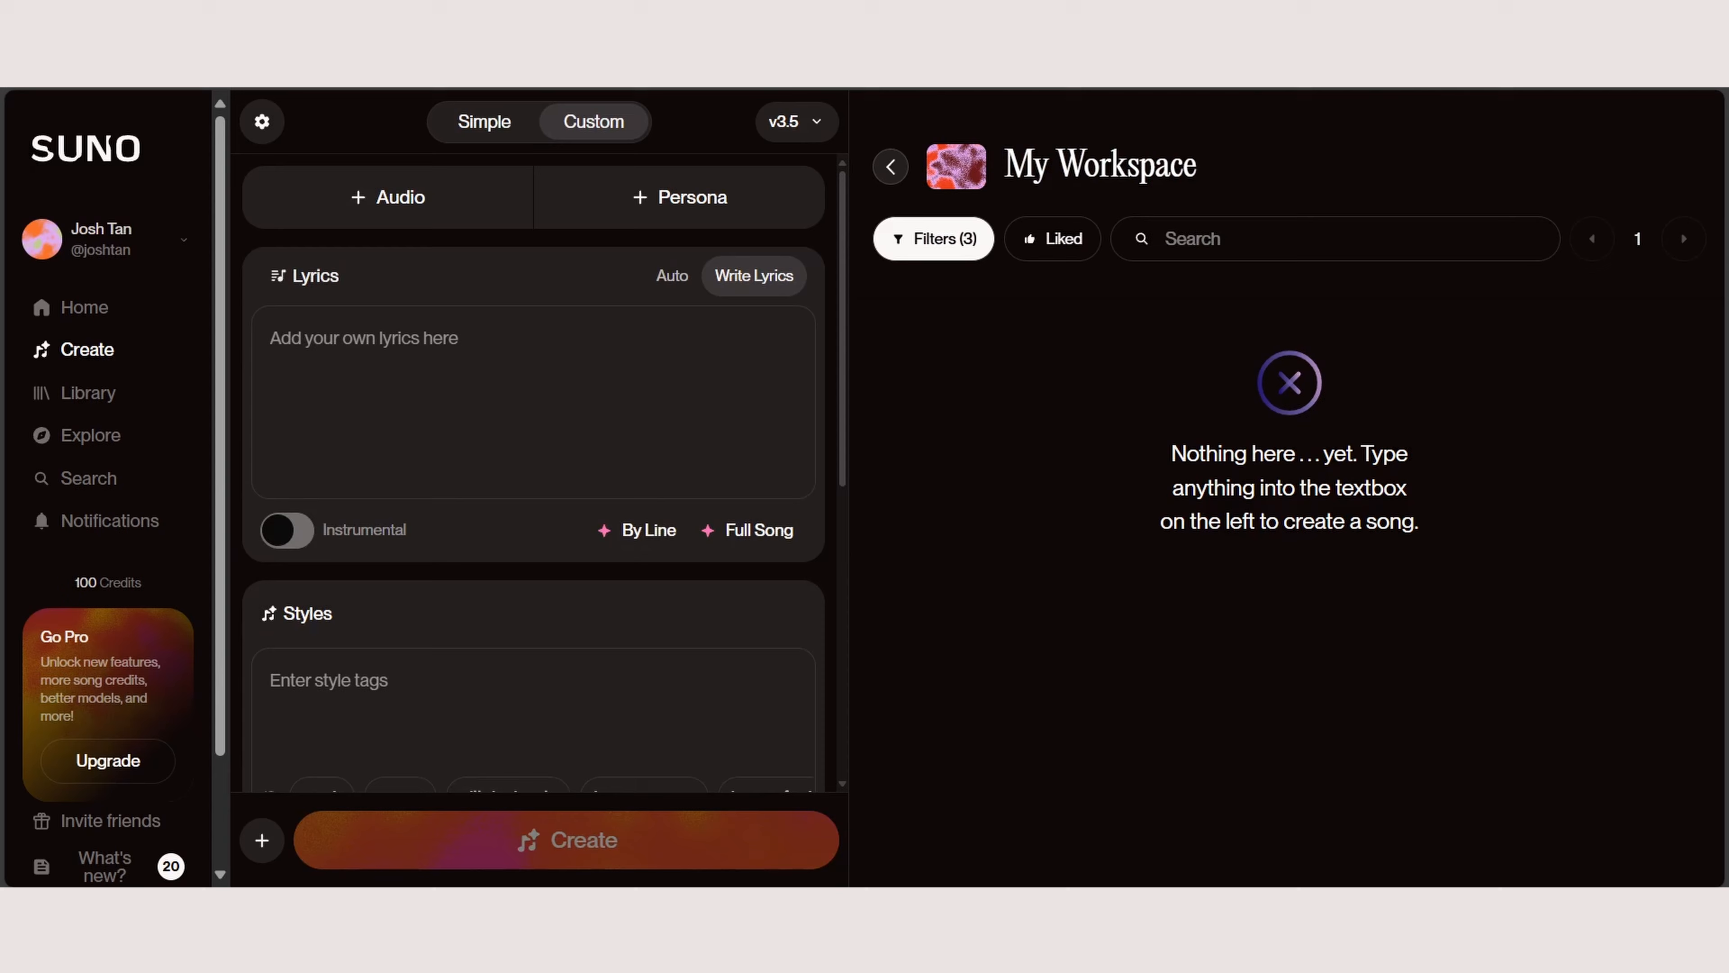
{"action": "left_click", "coordinate": [484, 122]}
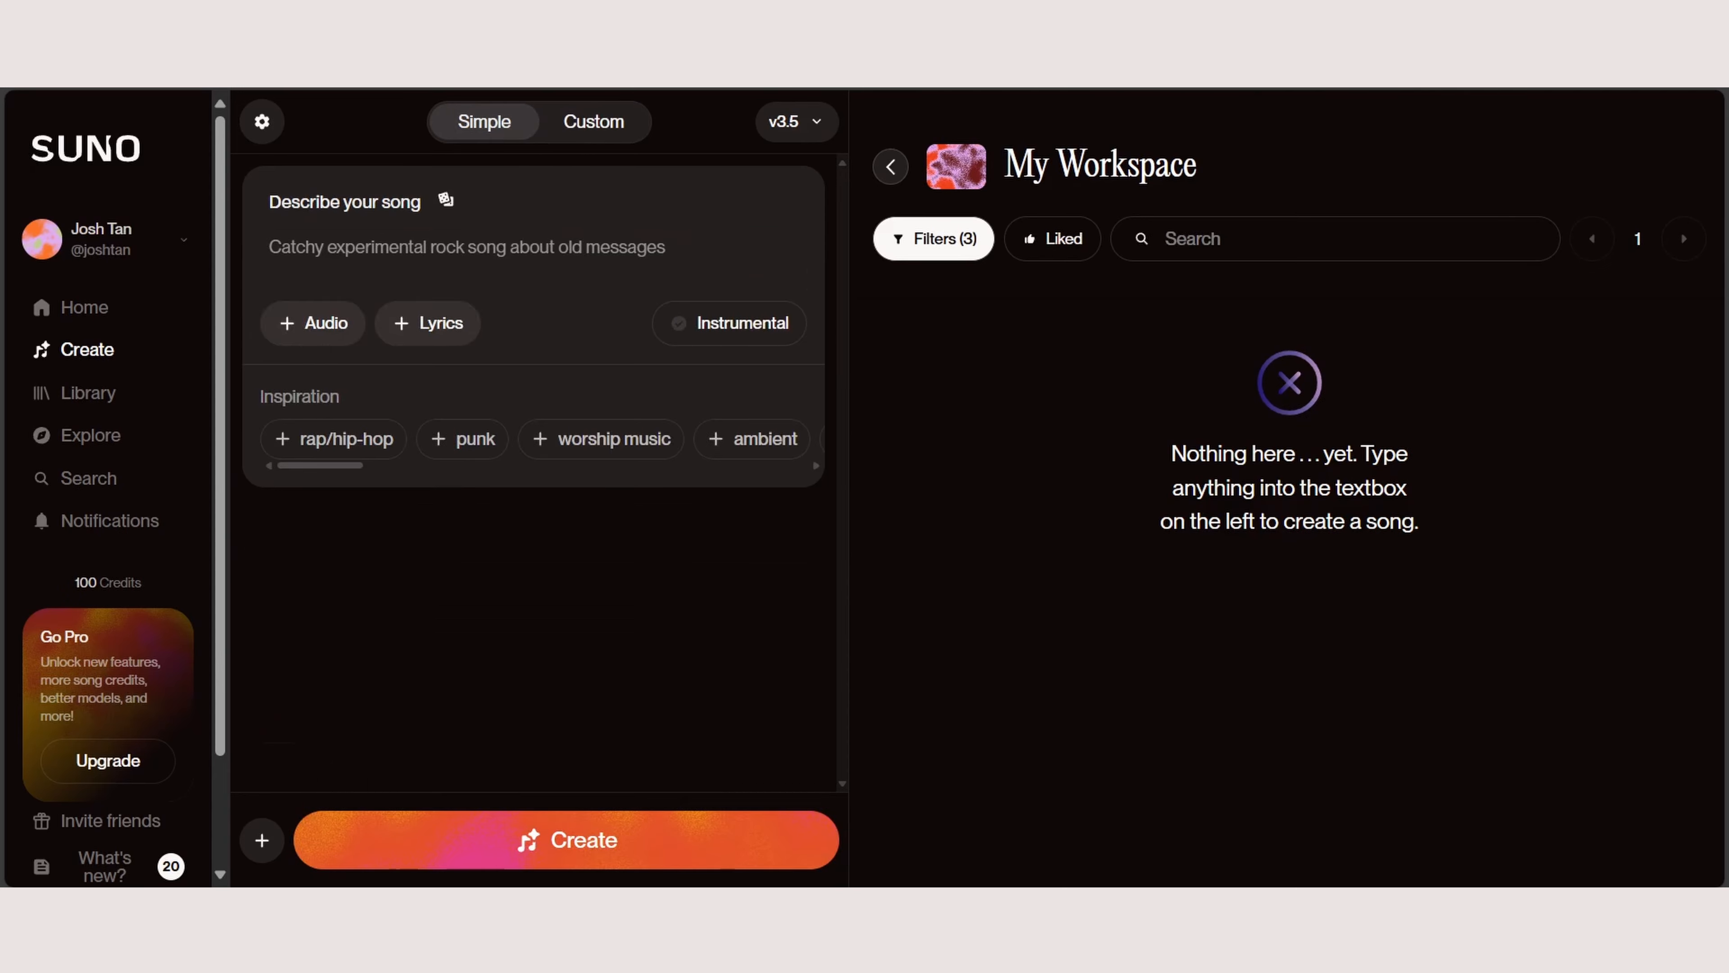
{"action": "left_click", "coordinate": [594, 122]}
{"action": "left_click", "coordinate": [484, 122]}
{"action": "left_click", "coordinate": [593, 122]}
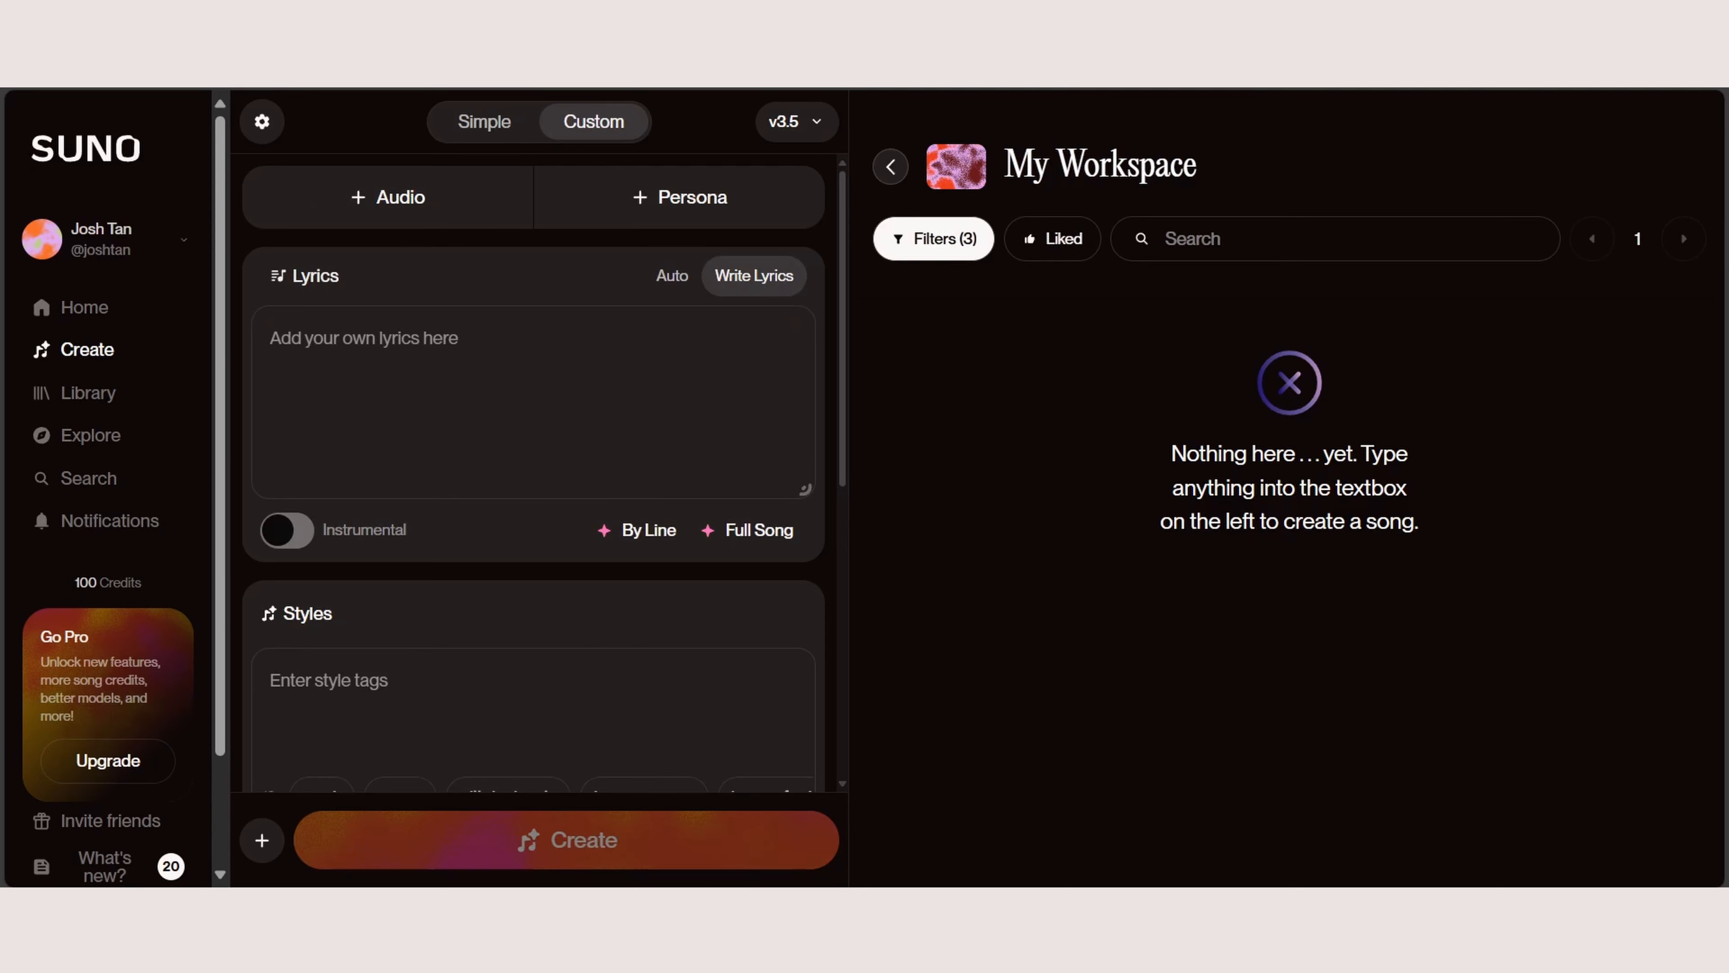
{"action": "scroll", "coordinate": [534, 477], "scroll_direction": "down", "scroll_amount": 3}
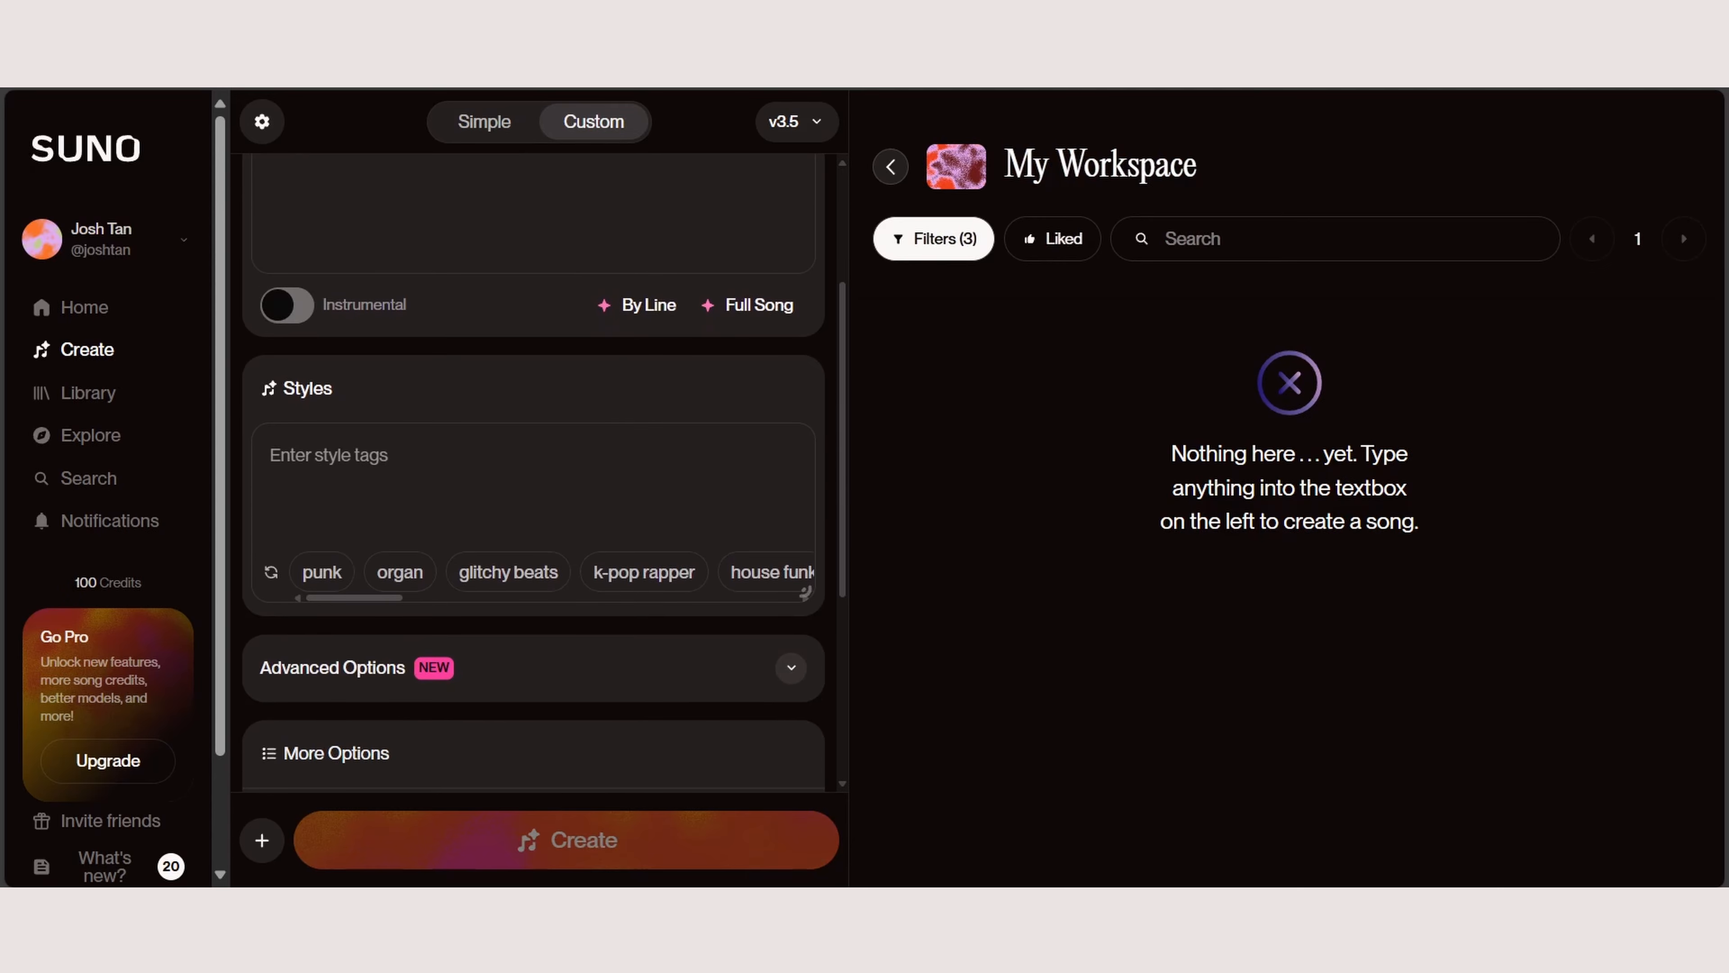
{"action": "scroll", "coordinate": [534, 477], "scroll_direction": "up", "scroll_amount": 3}
Step: In Simple mode, describe the song as "Create me a tutorial video background music"
{"action": "left_click", "coordinate": [484, 122]}
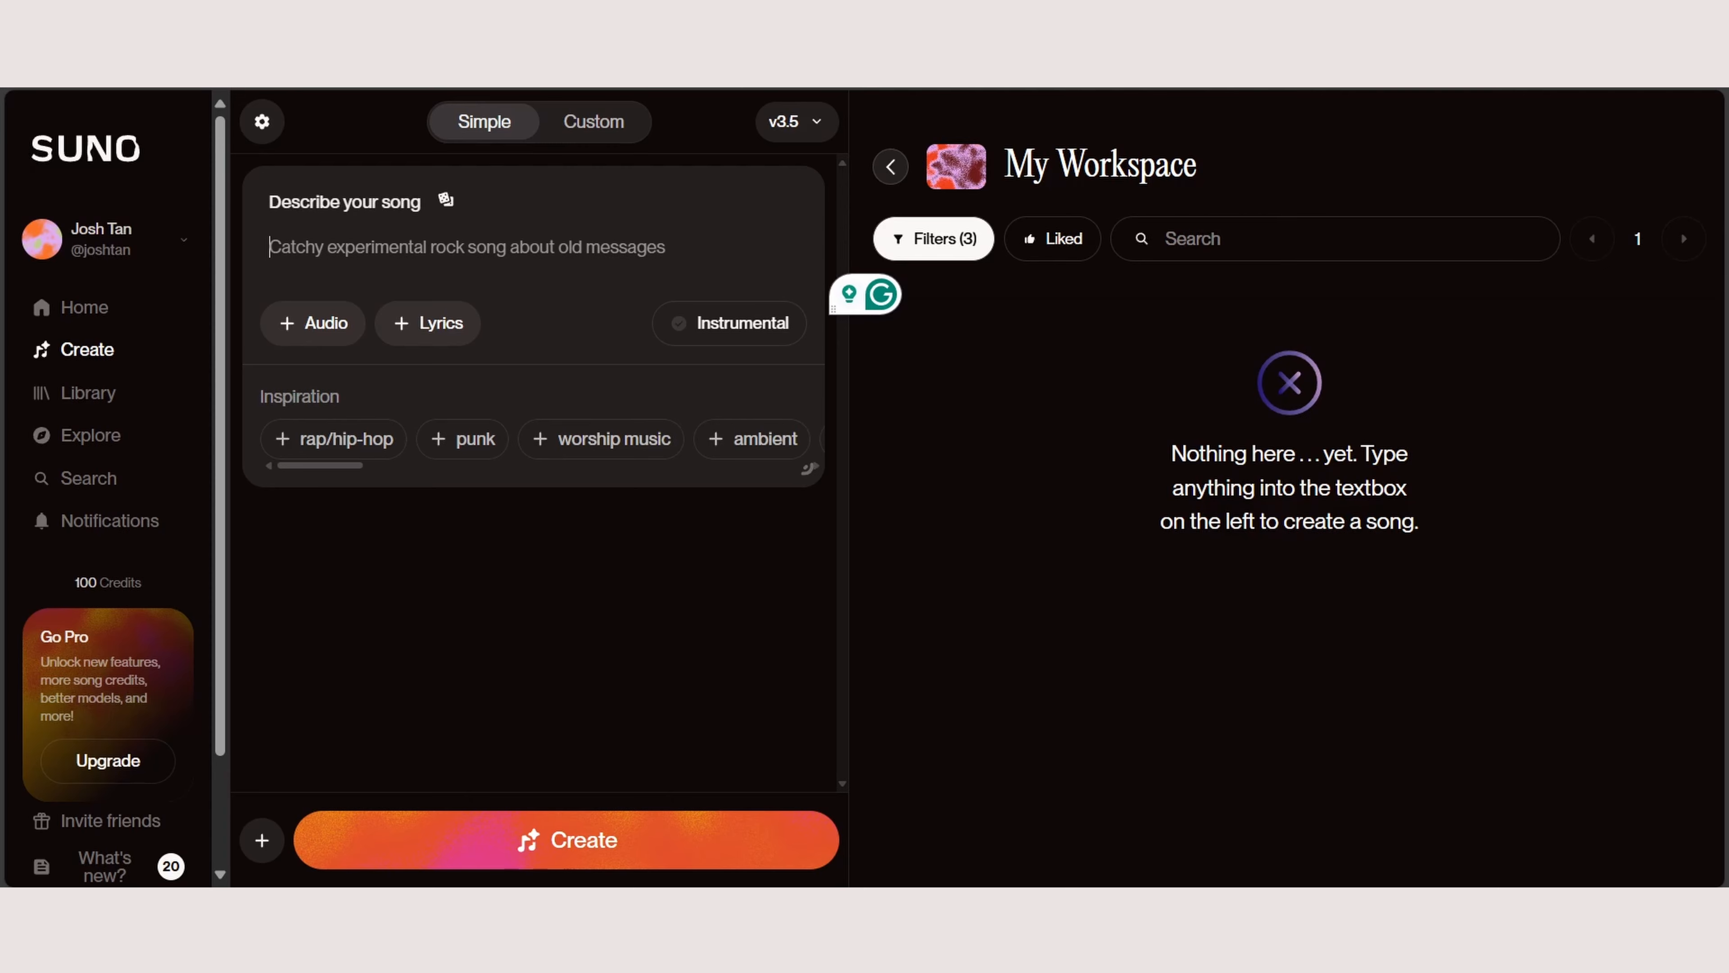
{"action": "type", "text": "Create me"}
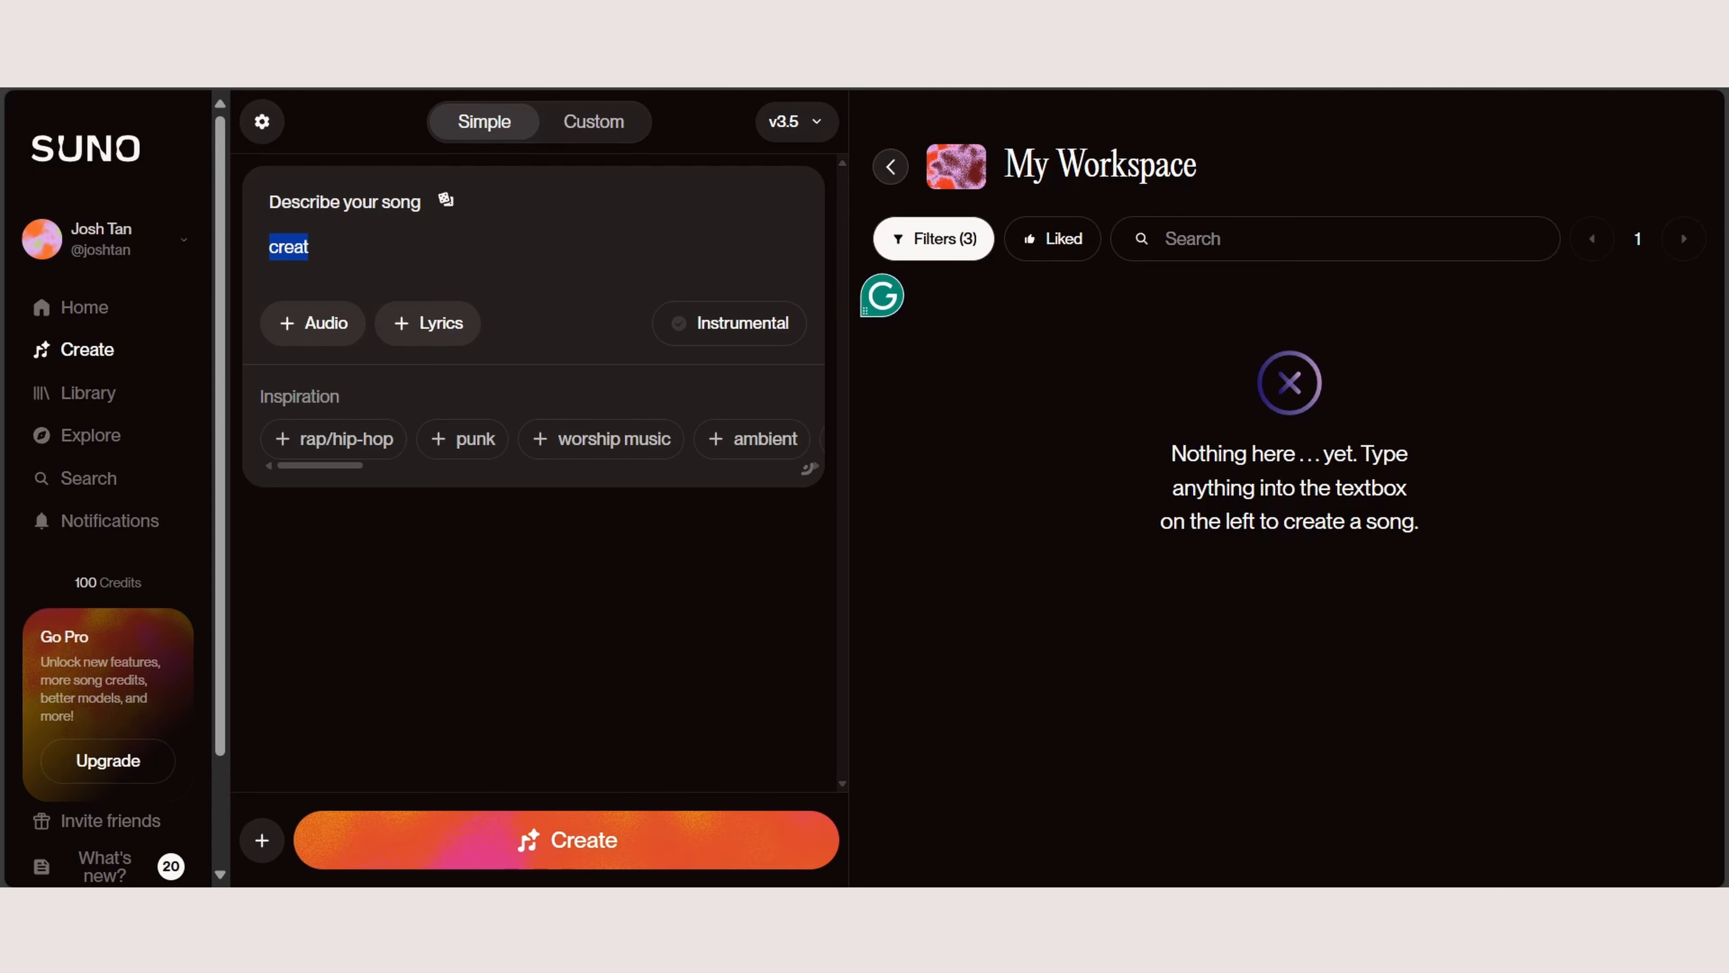
{"action": "type", "text": " a "}
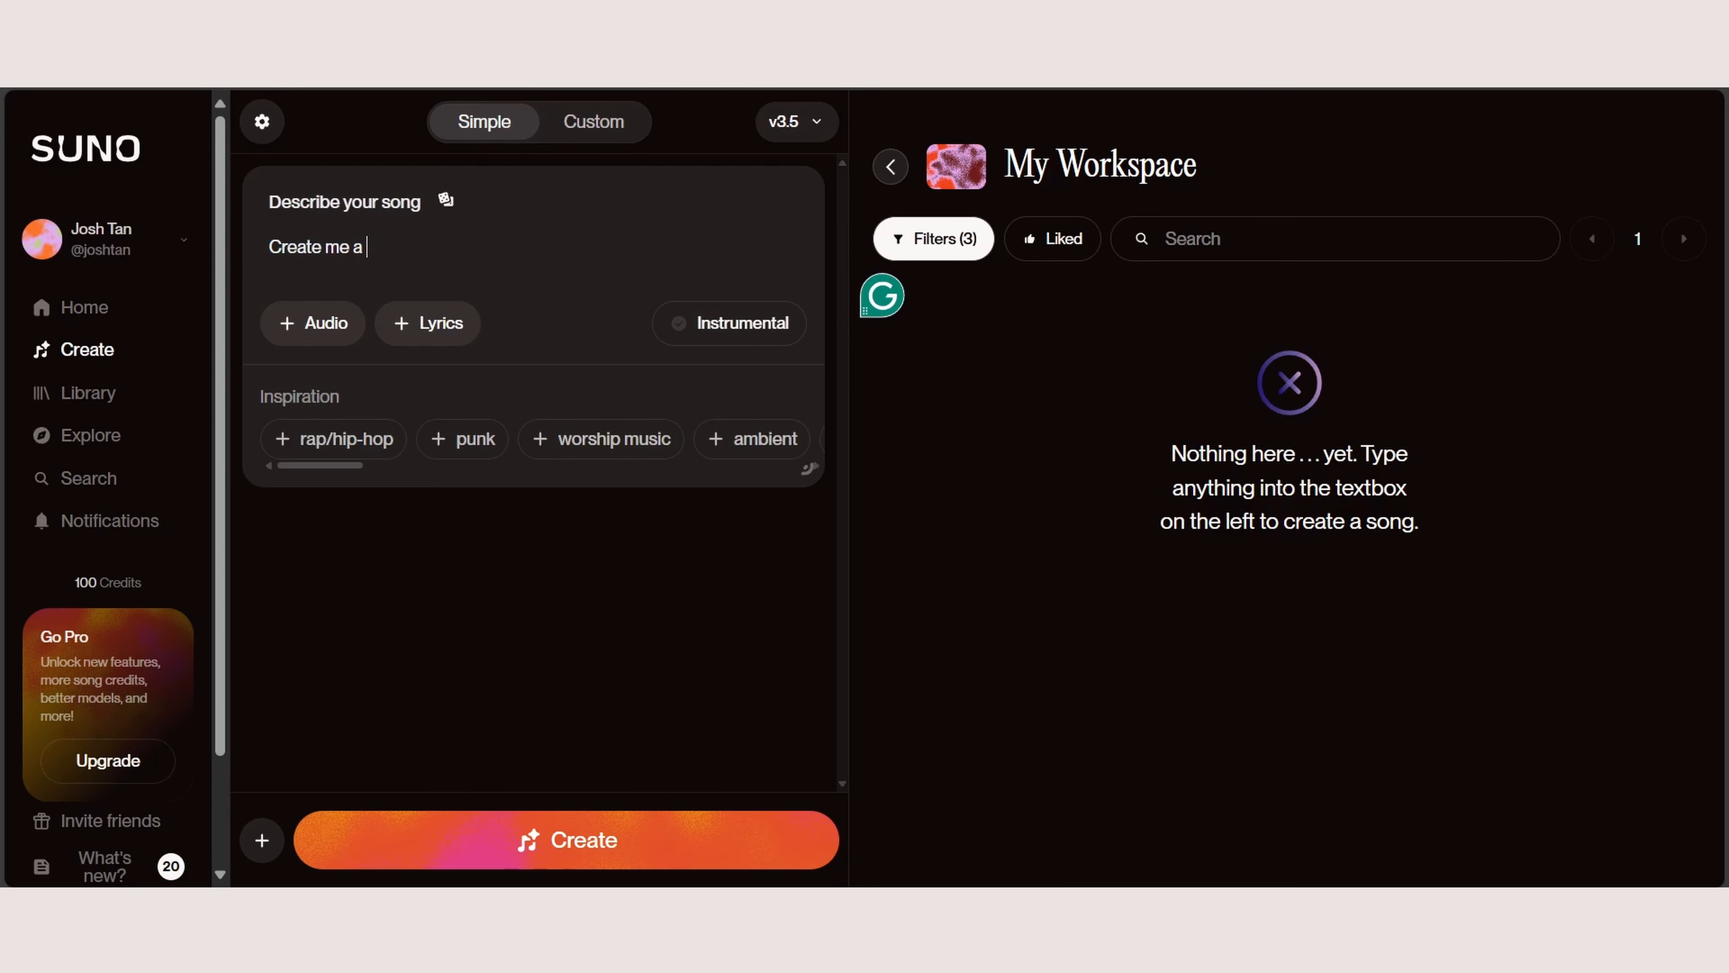
{"action": "type", "text": "tutorial background music"}
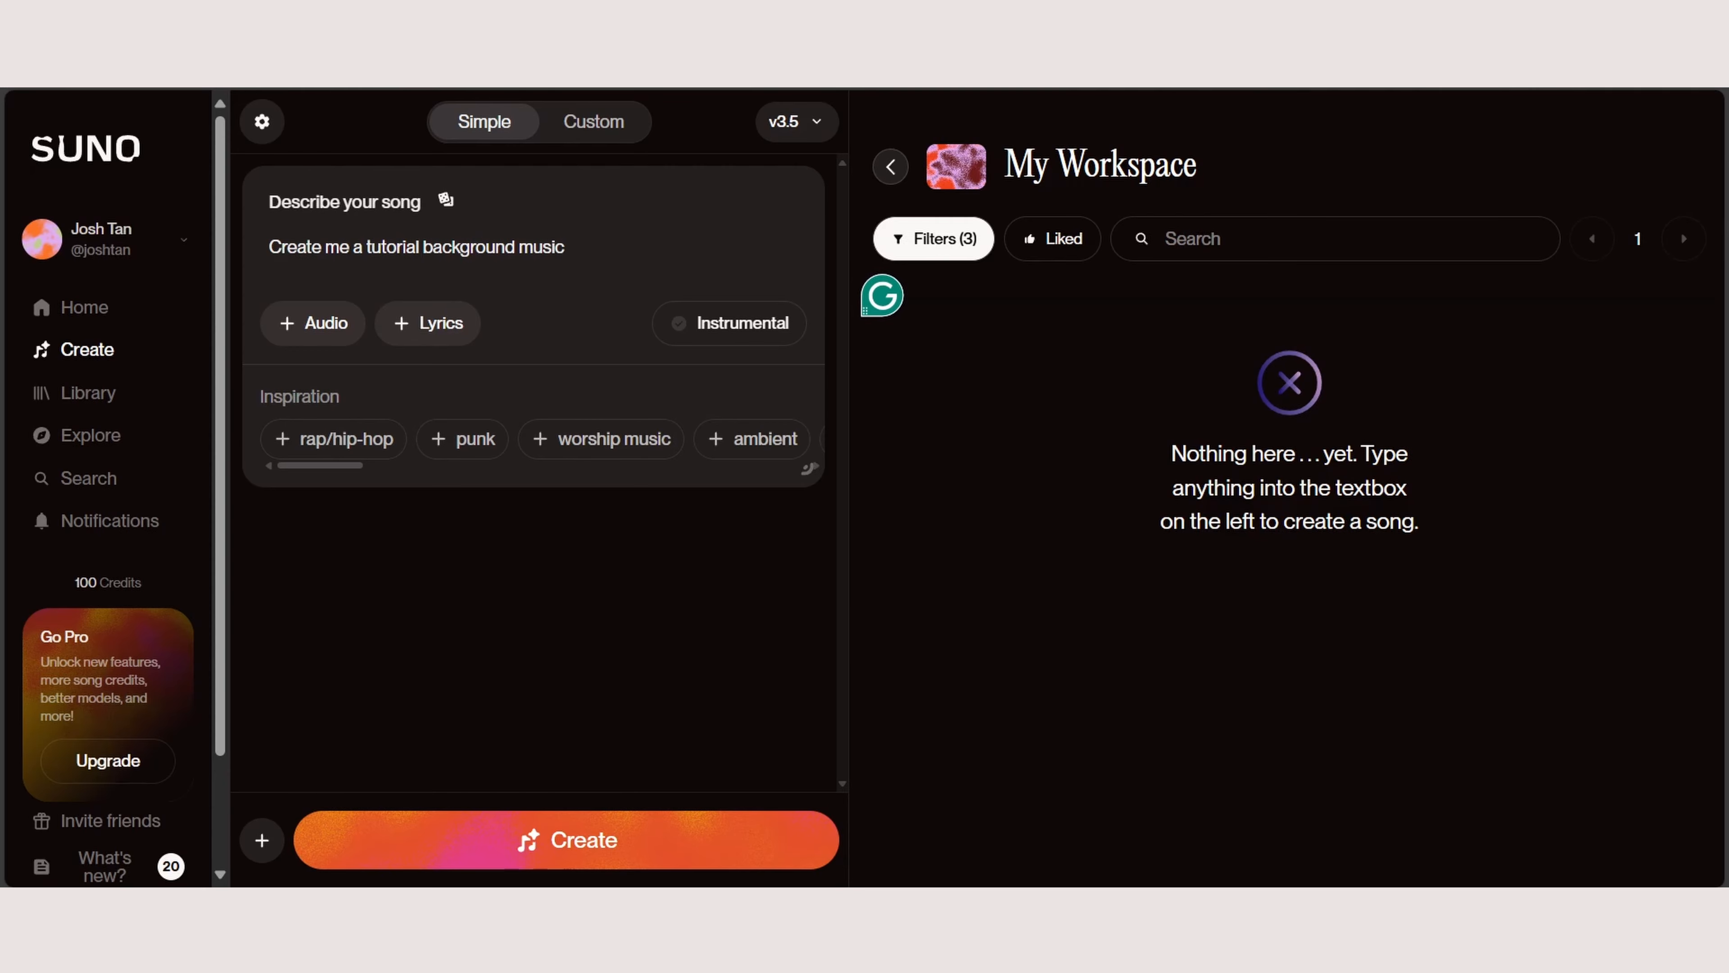
{"action": "left_click", "coordinate": [420, 246]}
{"action": "type", "text": "video"}
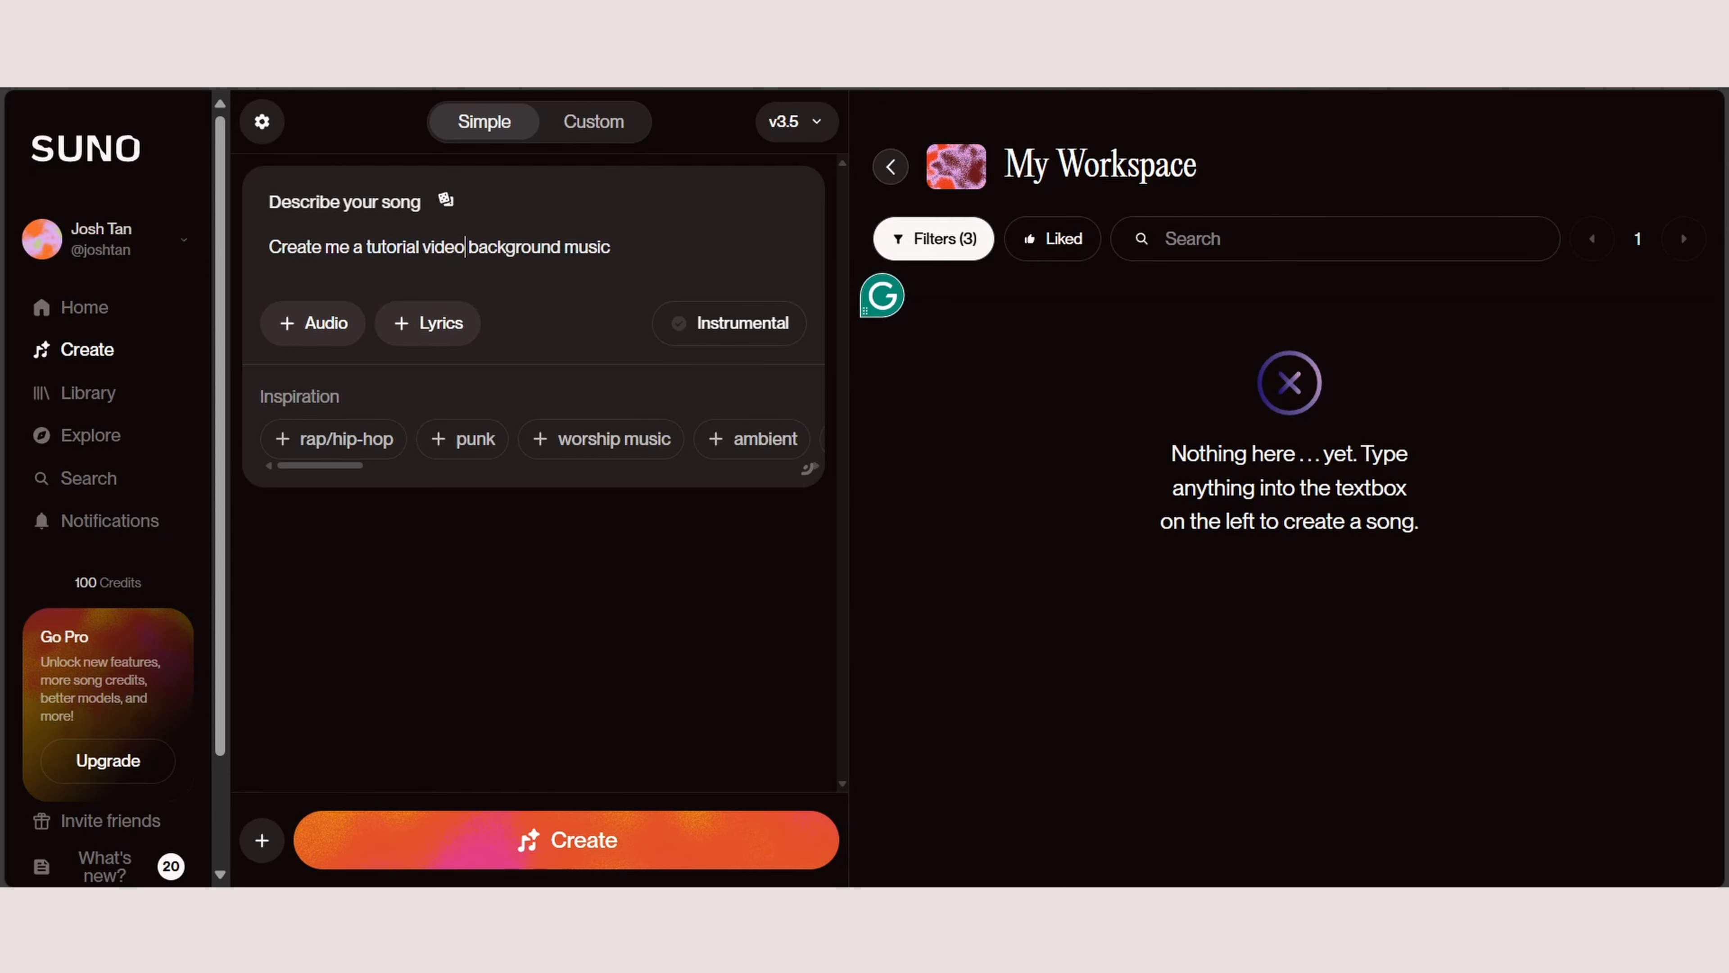
Step: Check the choices for adding audio, review the Custom form and return to Simple mode
{"action": "left_click", "coordinate": [313, 323]}
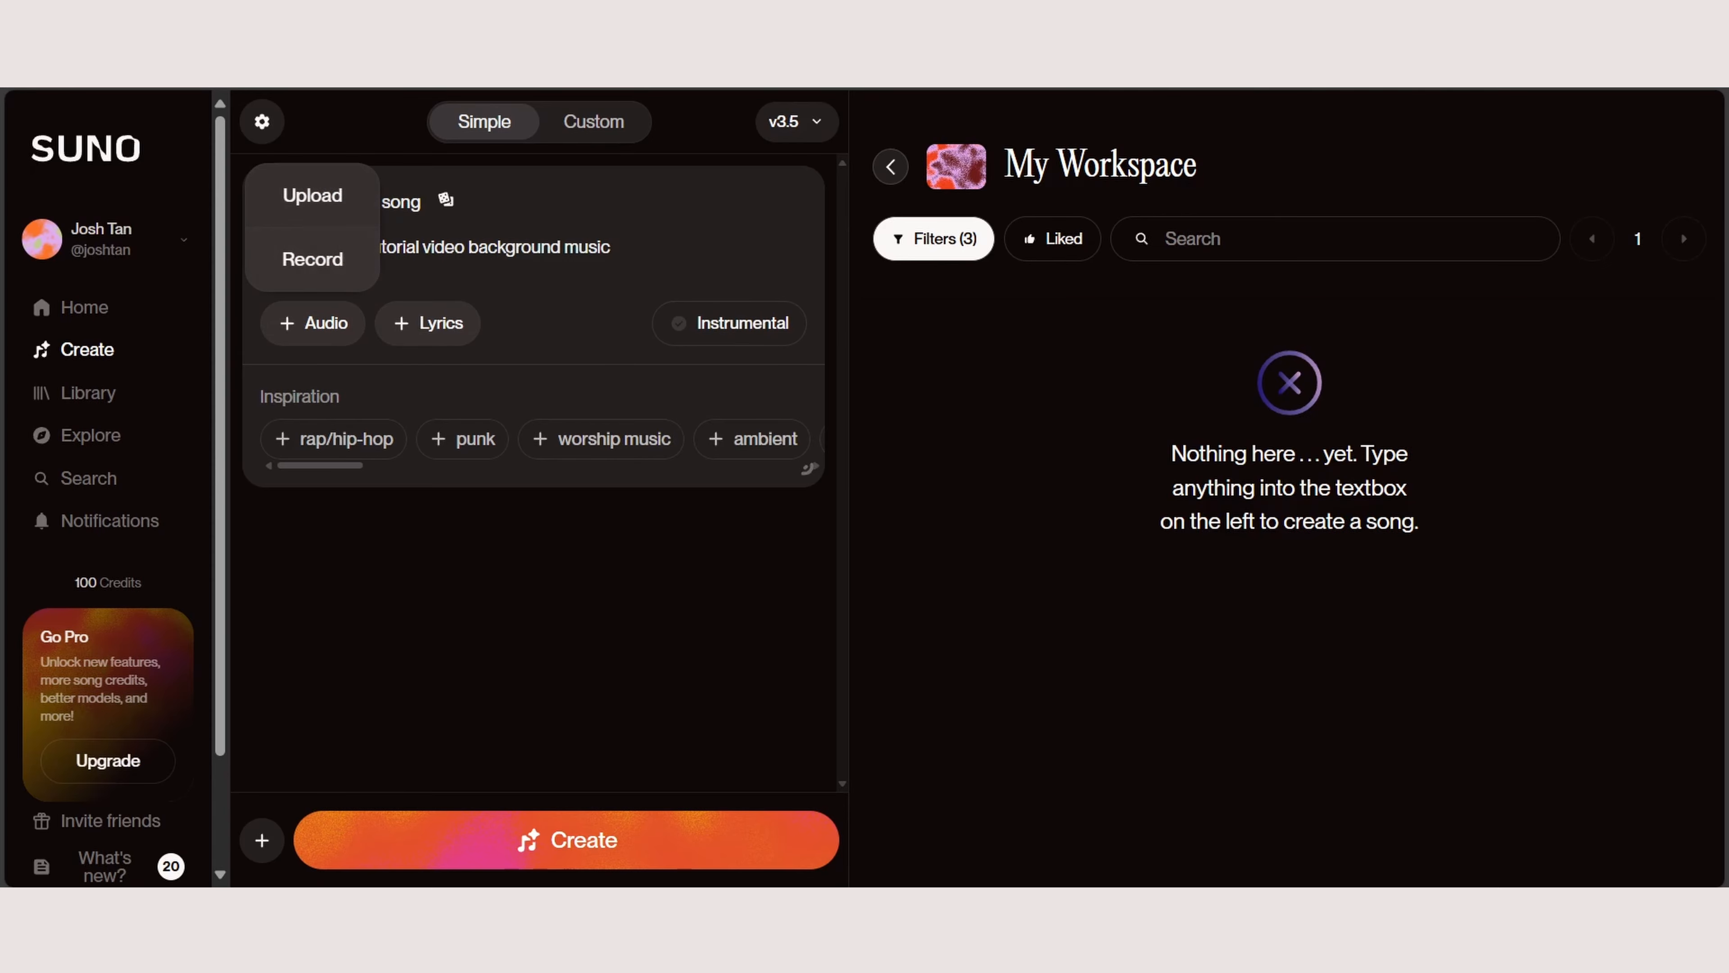
{"action": "left_click", "coordinate": [312, 322]}
{"action": "left_click", "coordinate": [593, 122]}
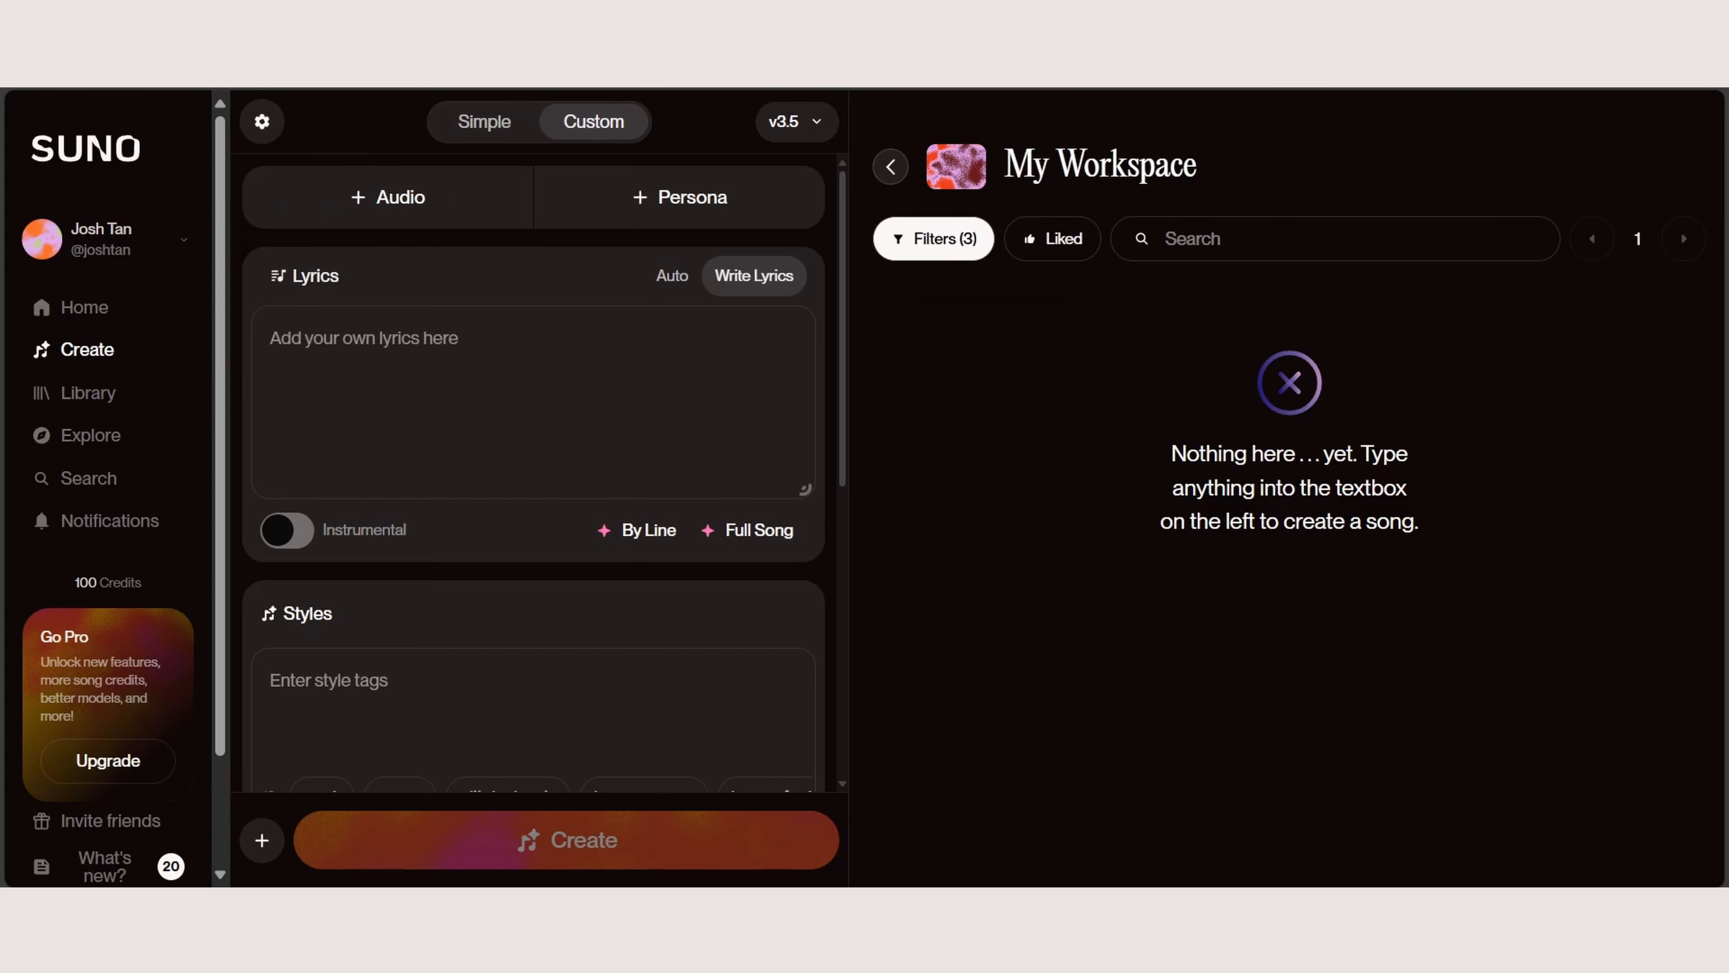
{"action": "scroll", "coordinate": [755, 281], "scroll_direction": "down", "scroll_amount": 5}
{"action": "scroll", "coordinate": [754, 281], "scroll_direction": "up", "scroll_amount": 5}
{"action": "left_click", "coordinate": [484, 121]}
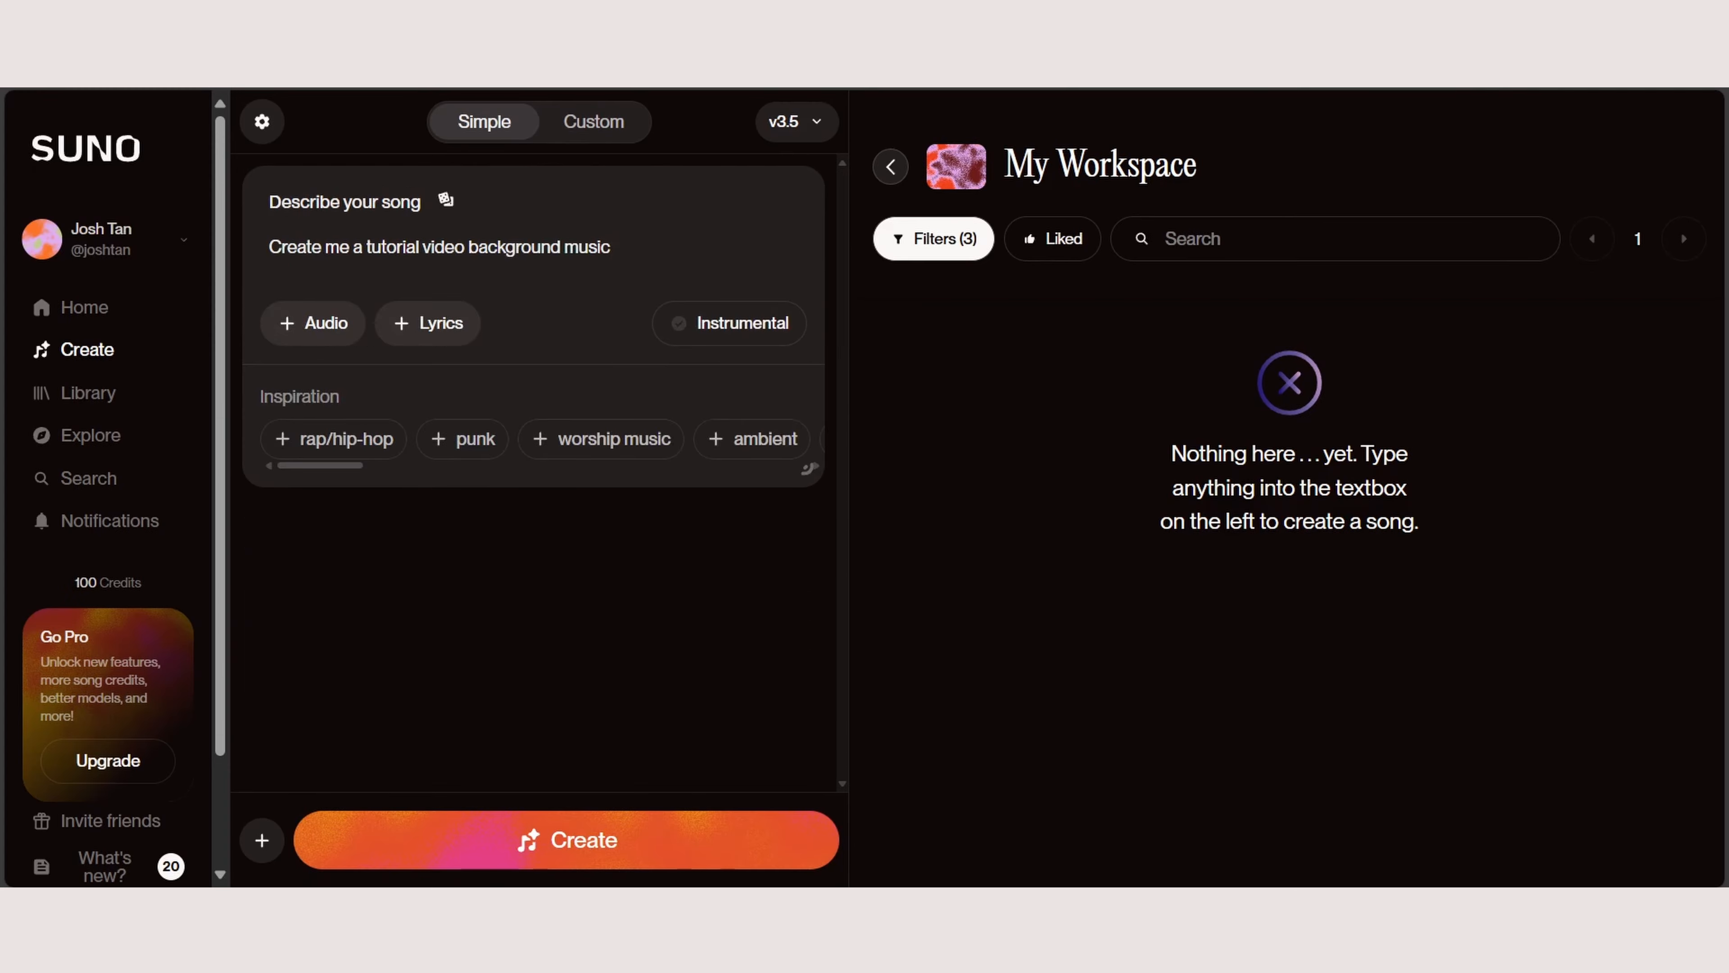
Step: Make the song instrumental and add the rap/hip-hop, r&b and jazzy undertones inspirations to its description
{"action": "left_click", "coordinate": [728, 323]}
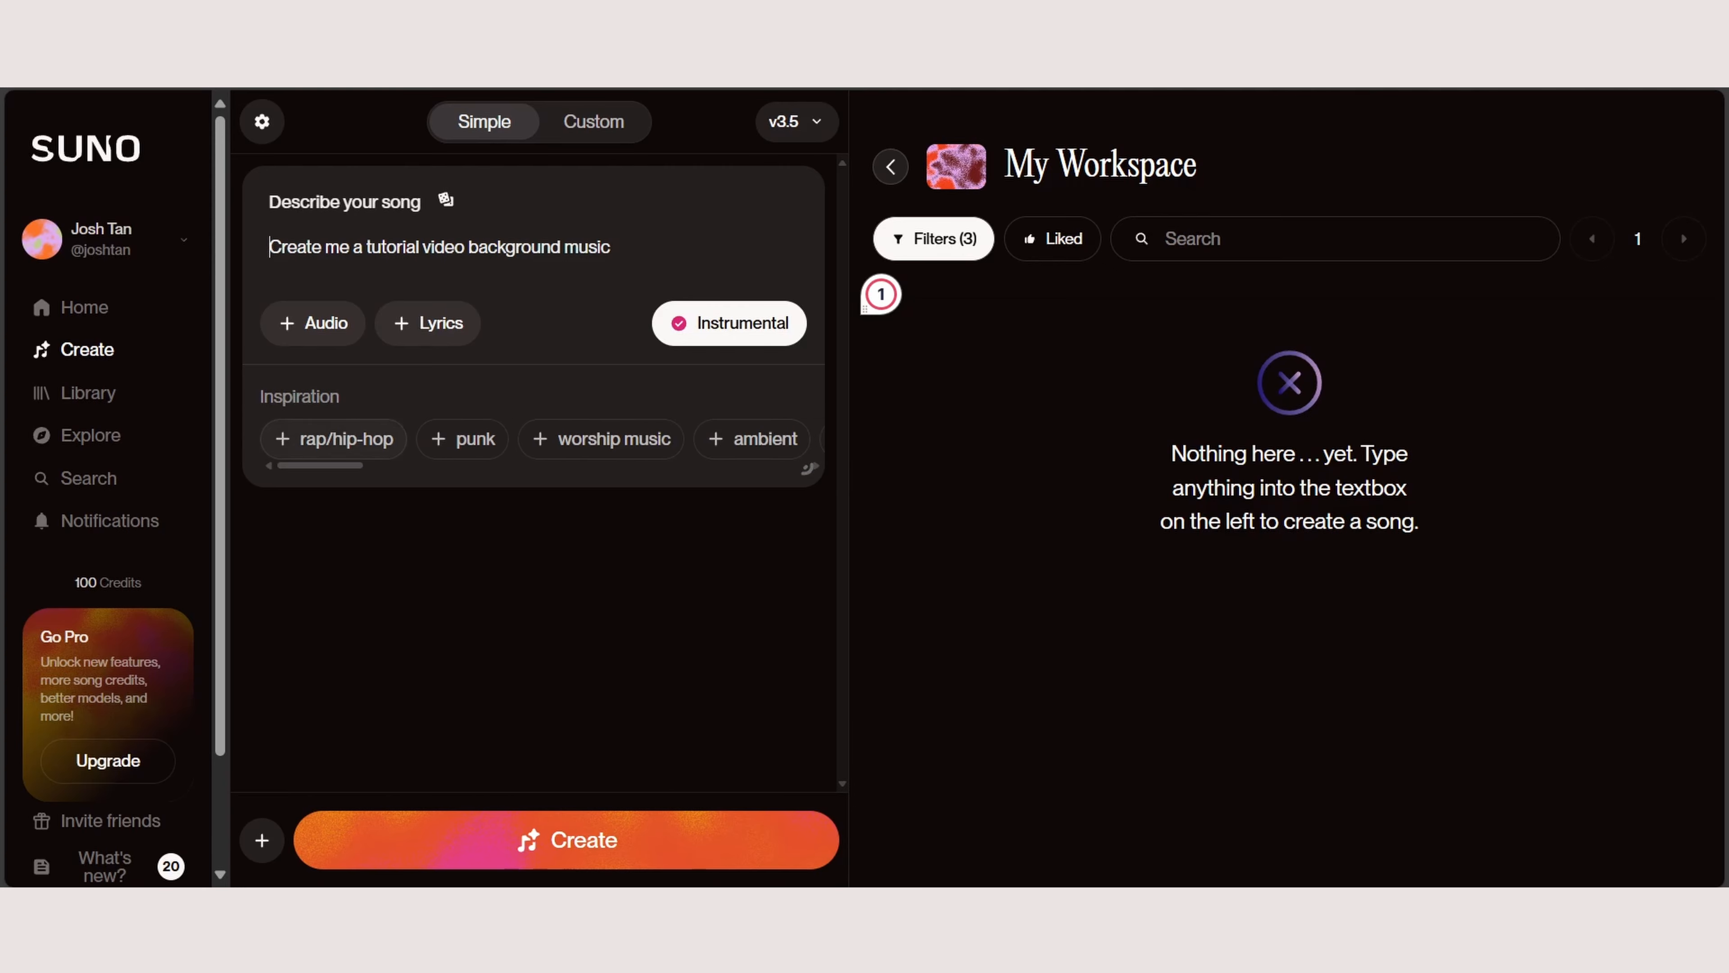
{"action": "left_click", "coordinate": [335, 438]}
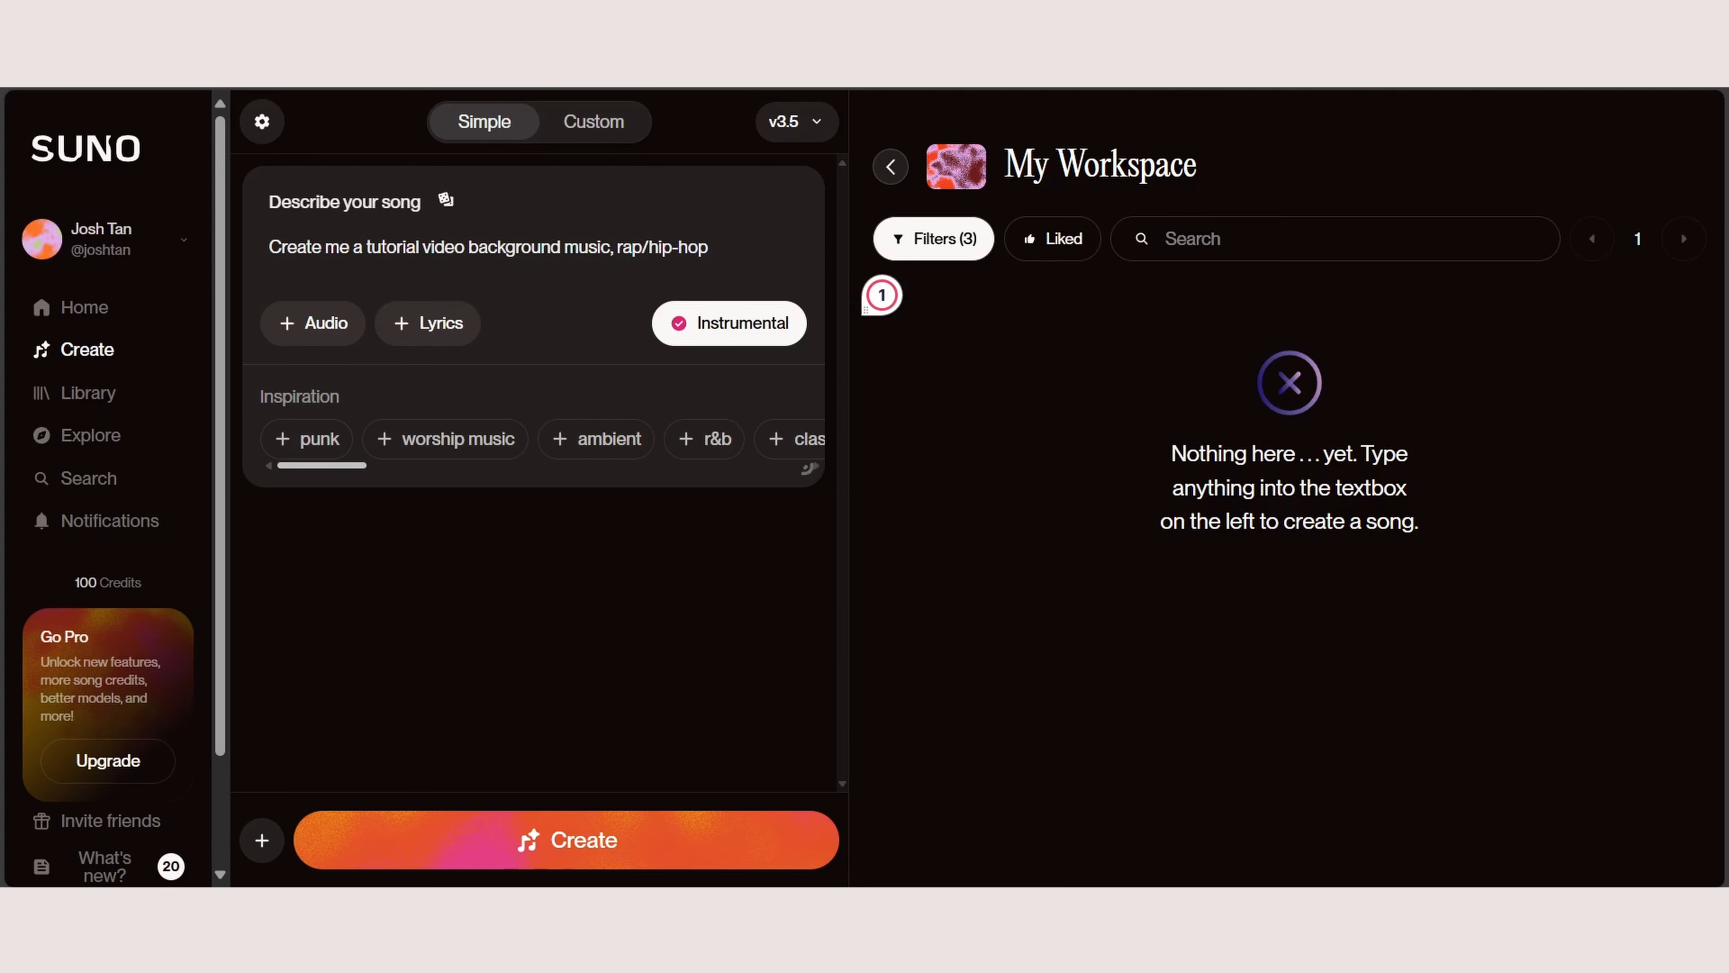
{"action": "left_click_drag", "start_coordinate": [341, 466], "coordinate": [386, 466]}
{"action": "left_click", "coordinate": [415, 439]}
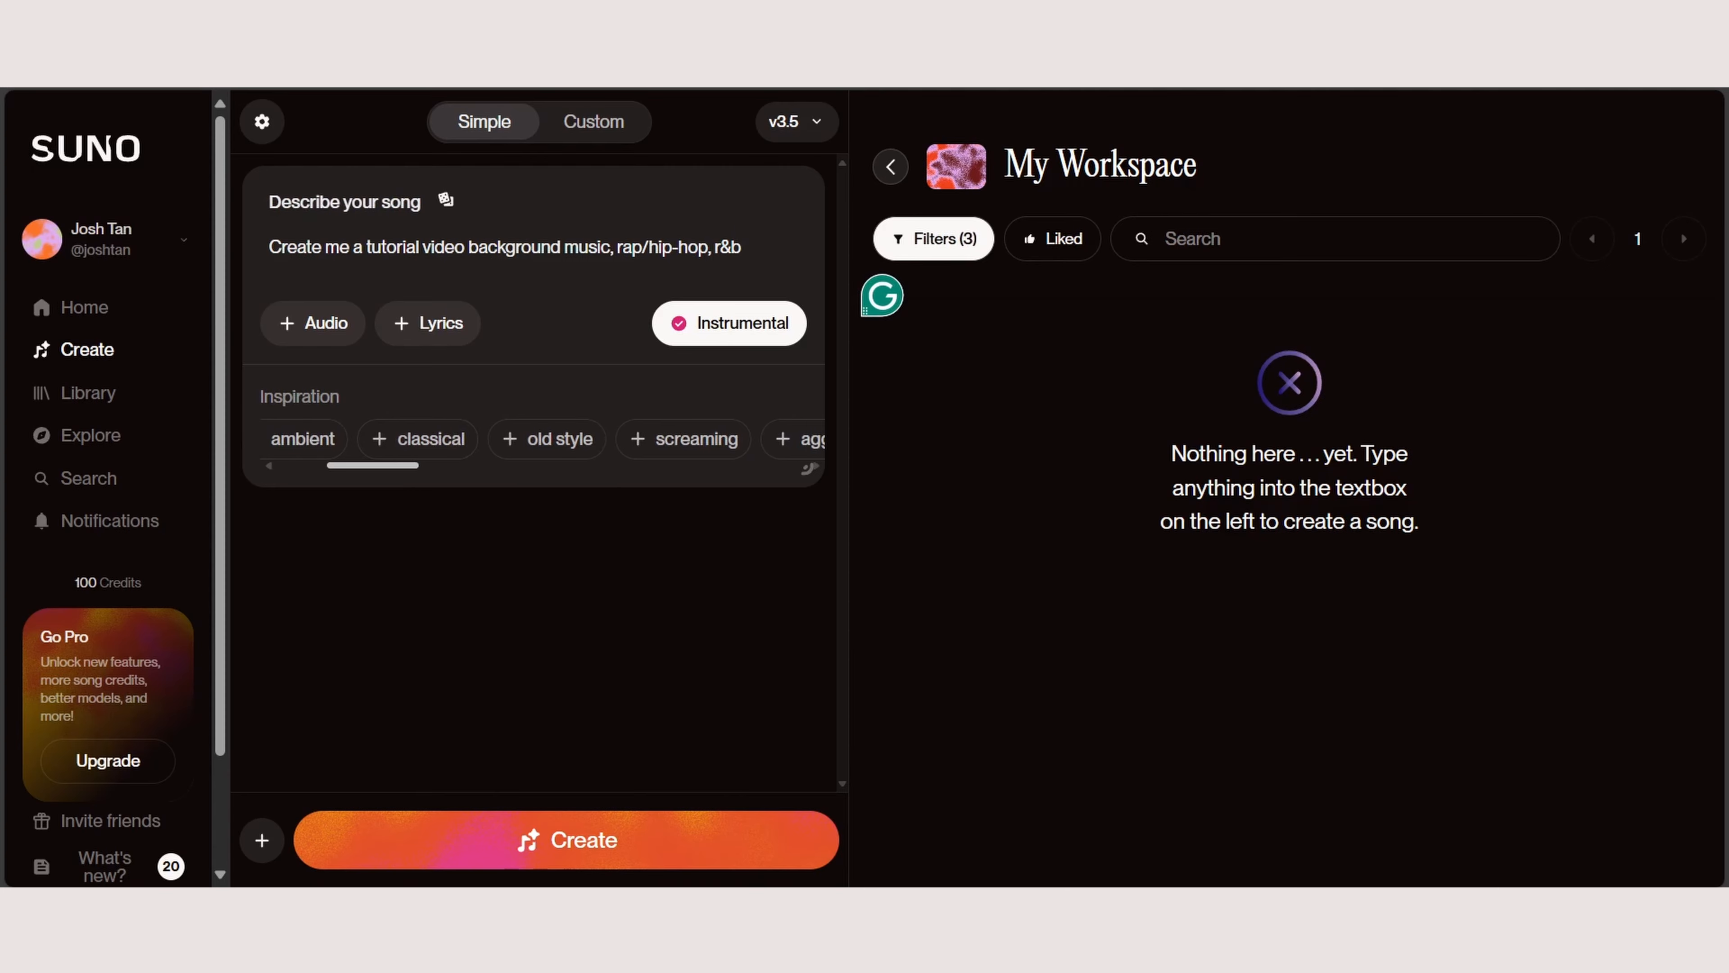
{"action": "left_click", "coordinate": [556, 439]}
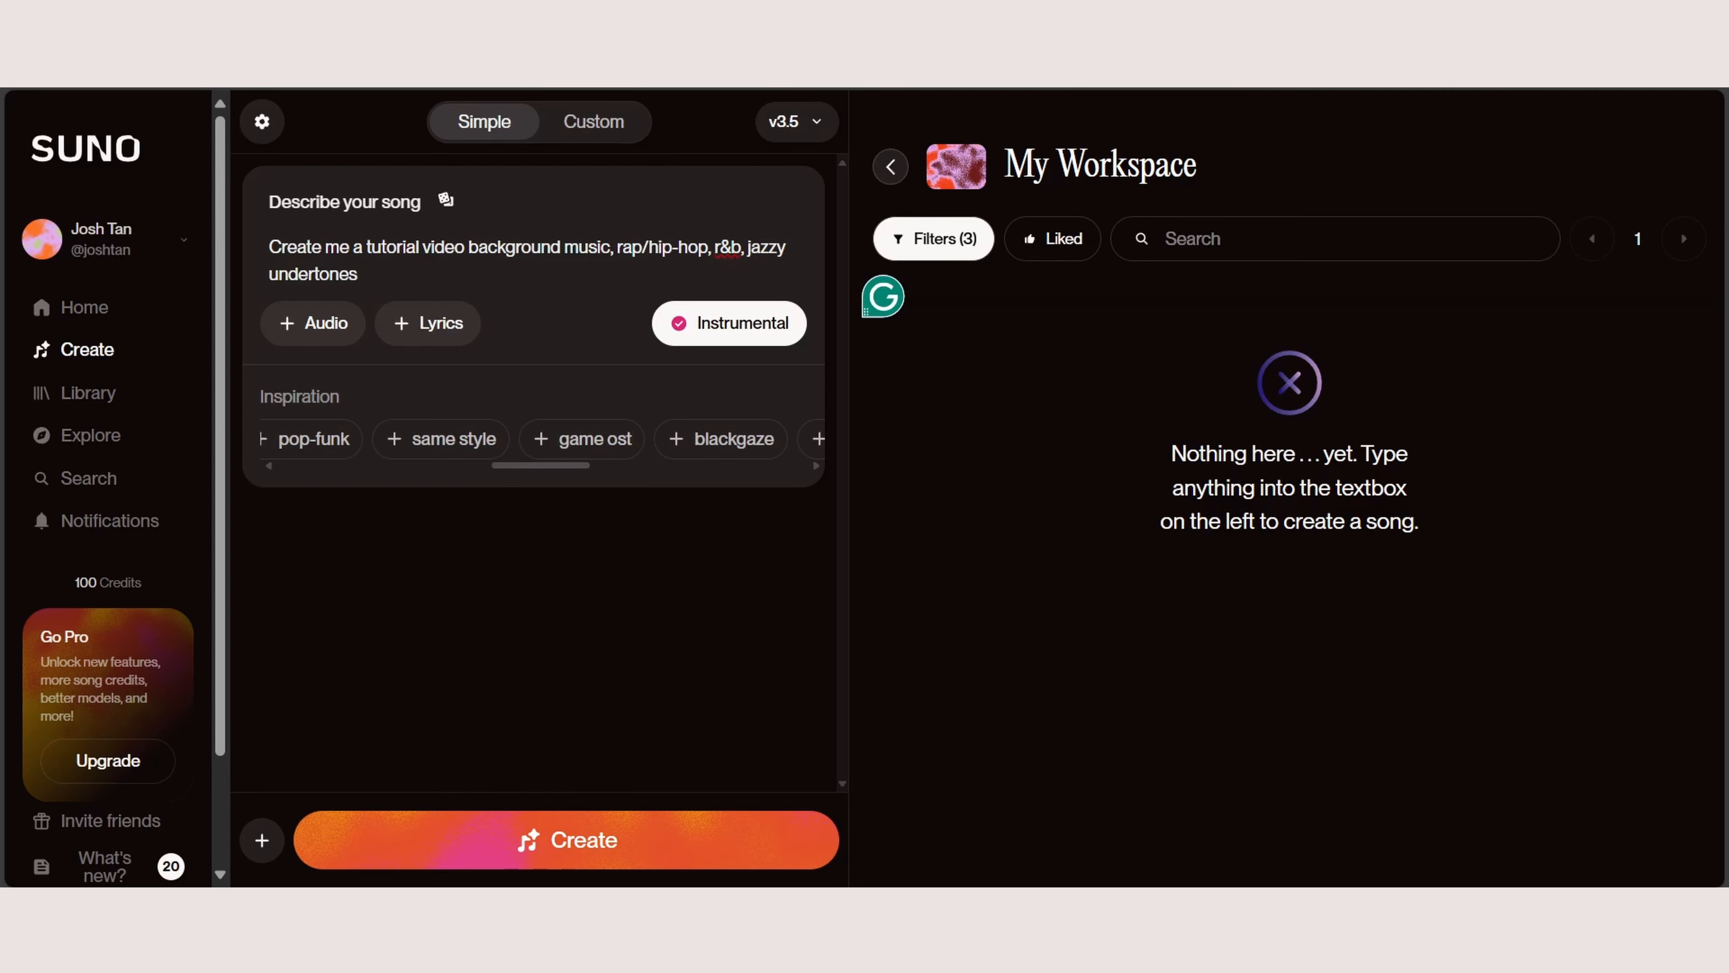
Step: Generate the song and play the second version in the workspace
{"action": "left_click", "coordinate": [566, 839]}
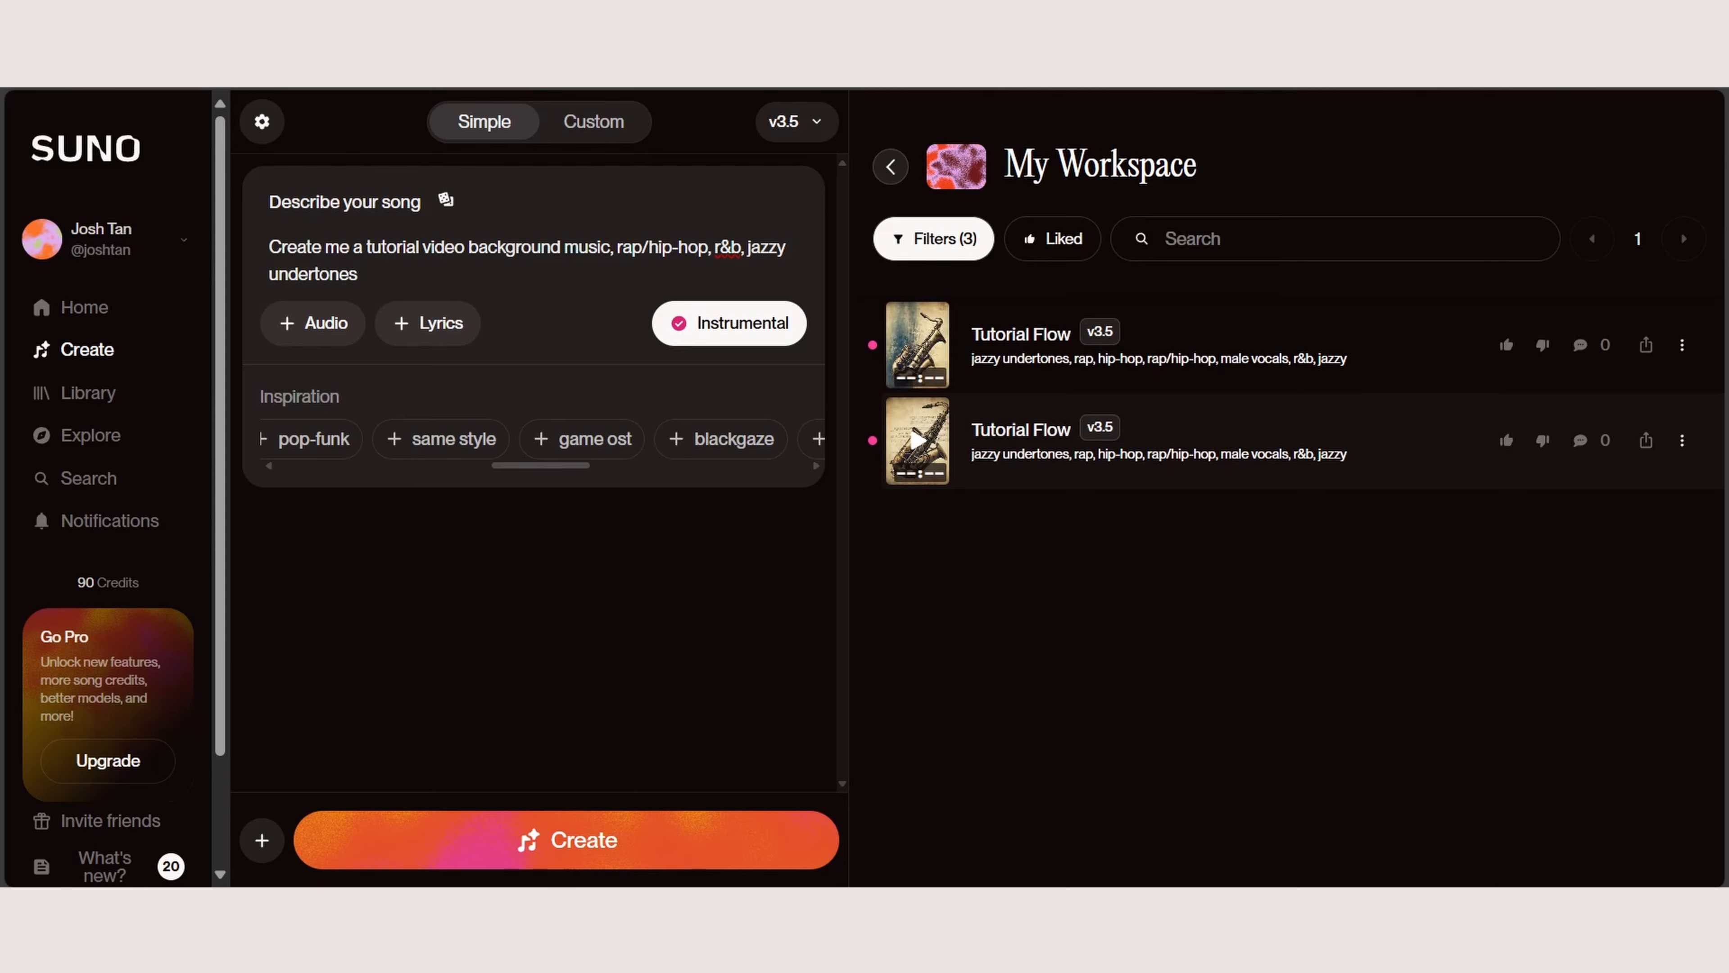
{"action": "left_click", "coordinate": [917, 441]}
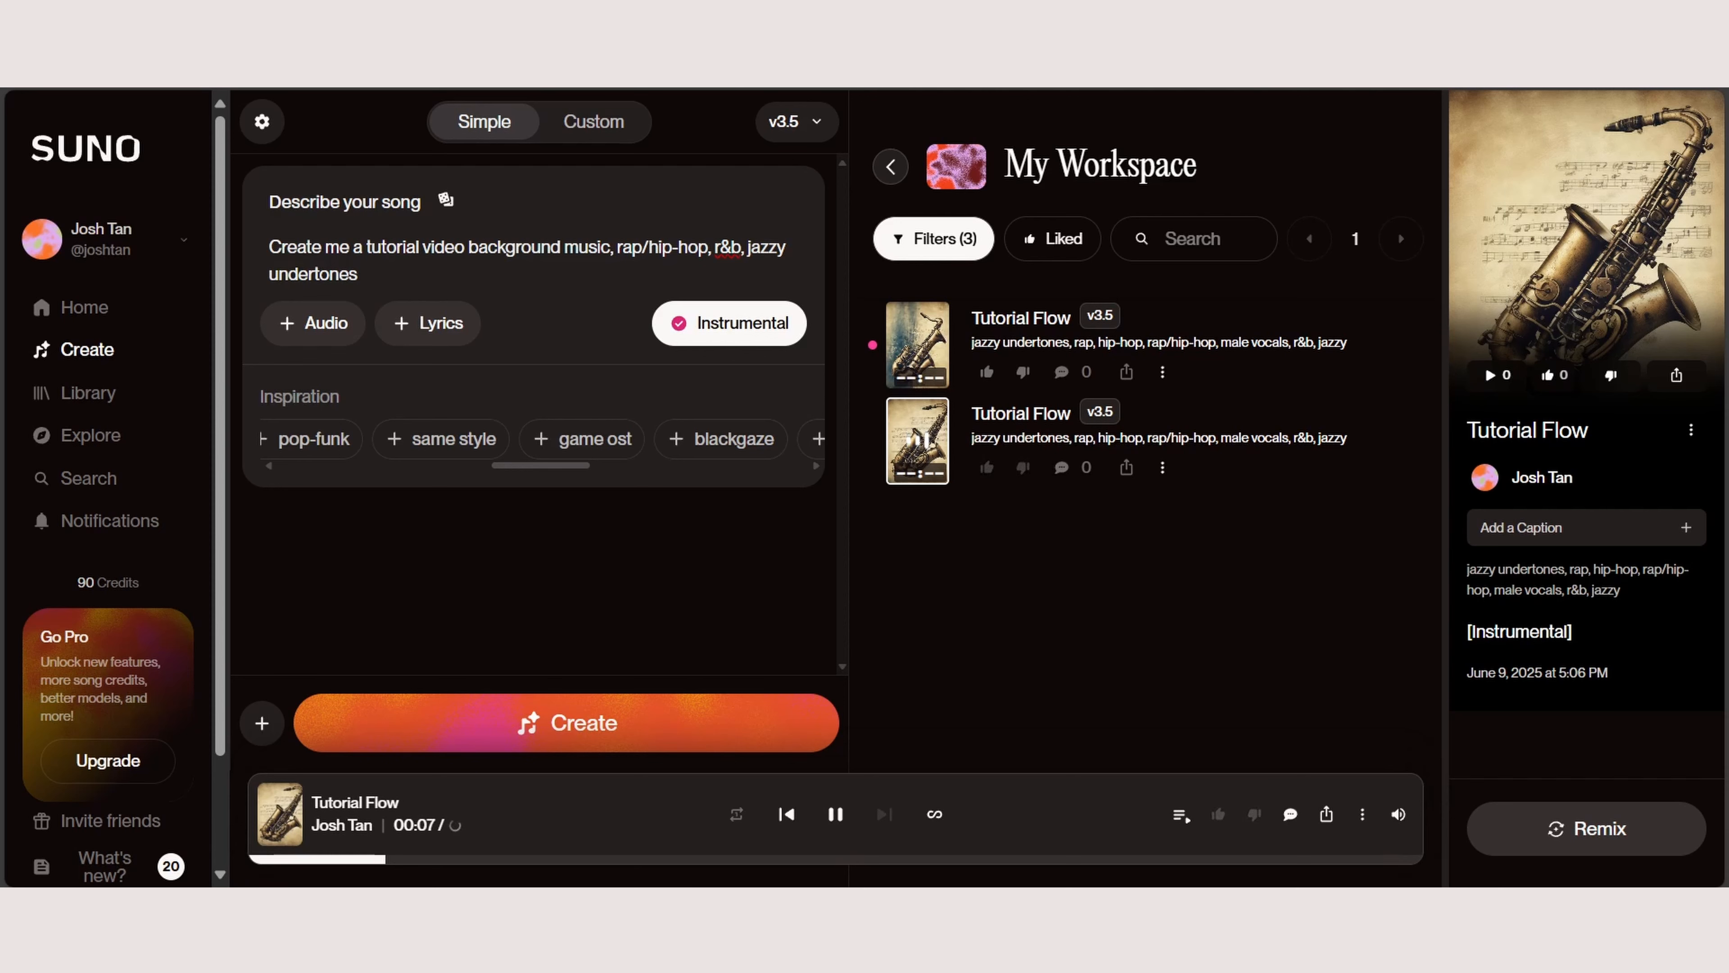
Step: Listen to more of the second song version, pausing and resuming its playback
{"action": "key", "text": "space"}
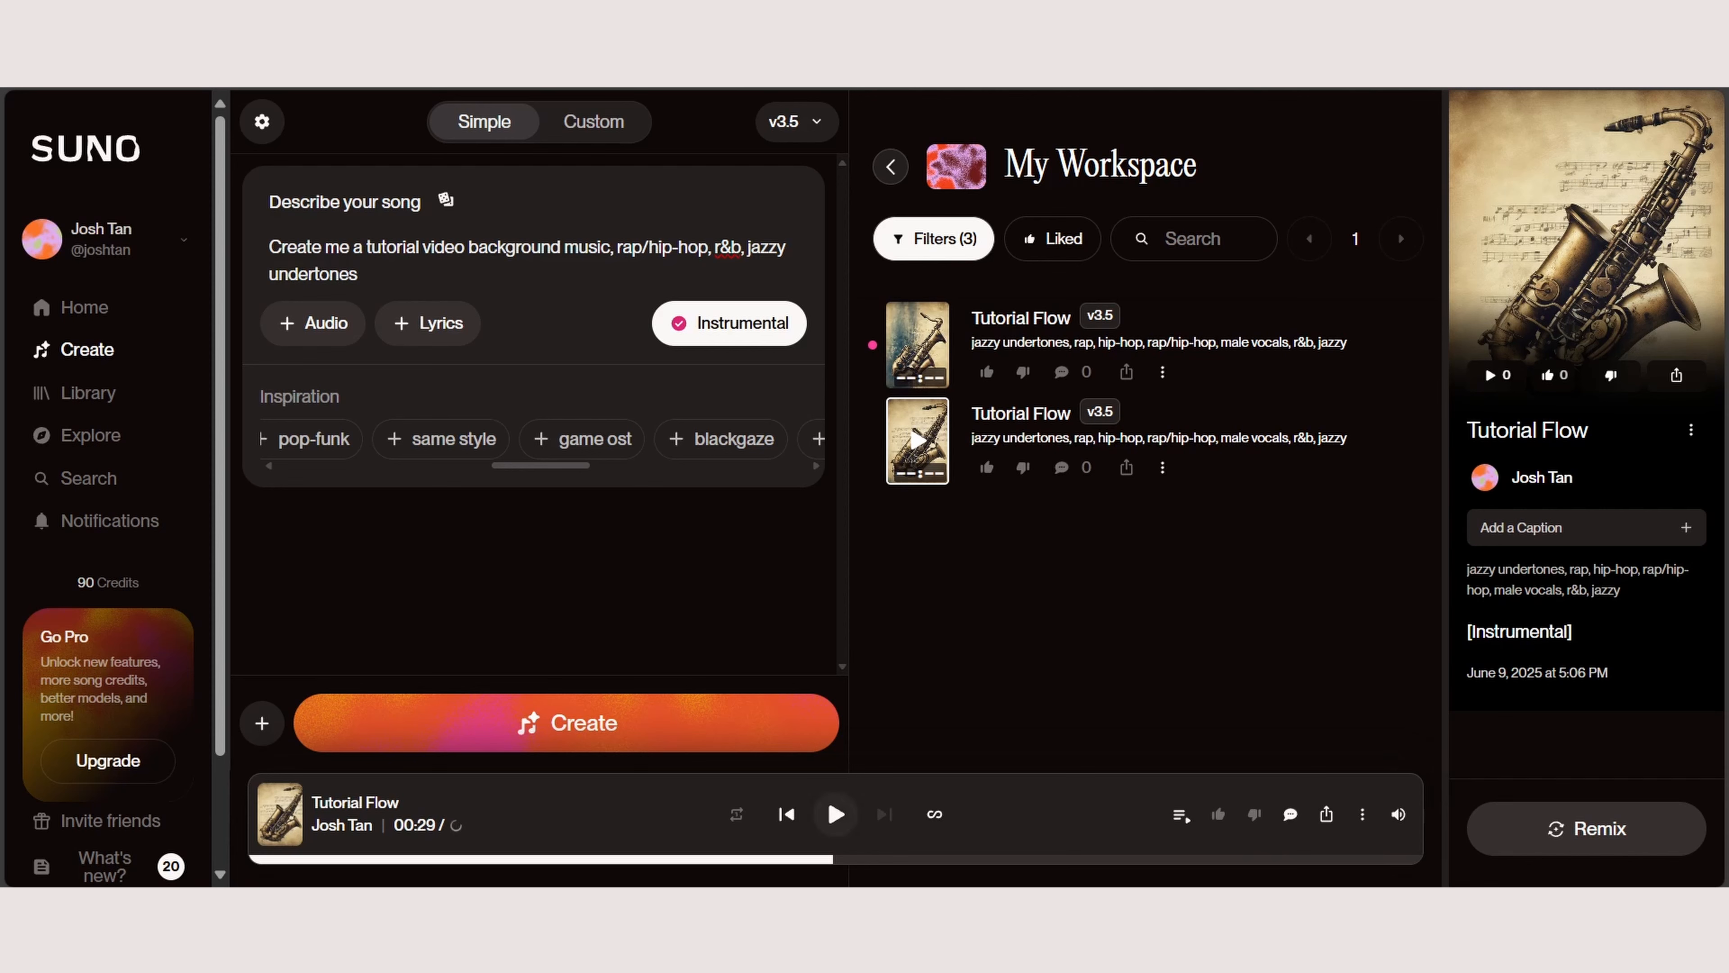
{"action": "key", "text": "space"}
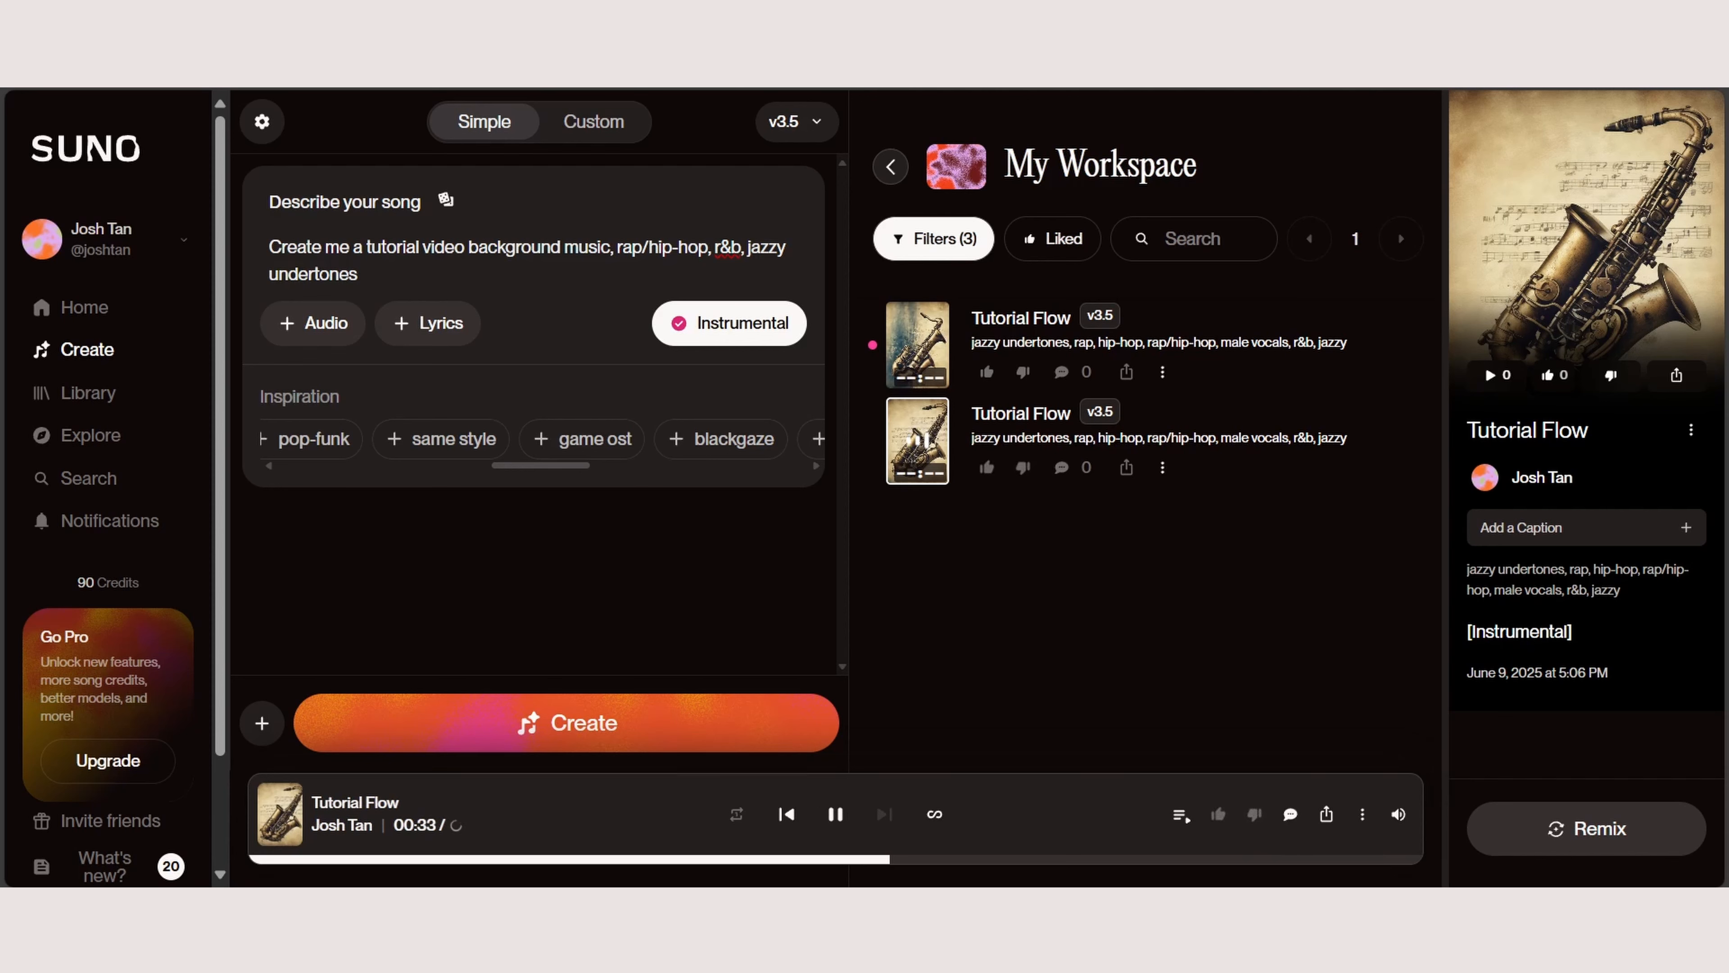
{"action": "key", "text": "space"}
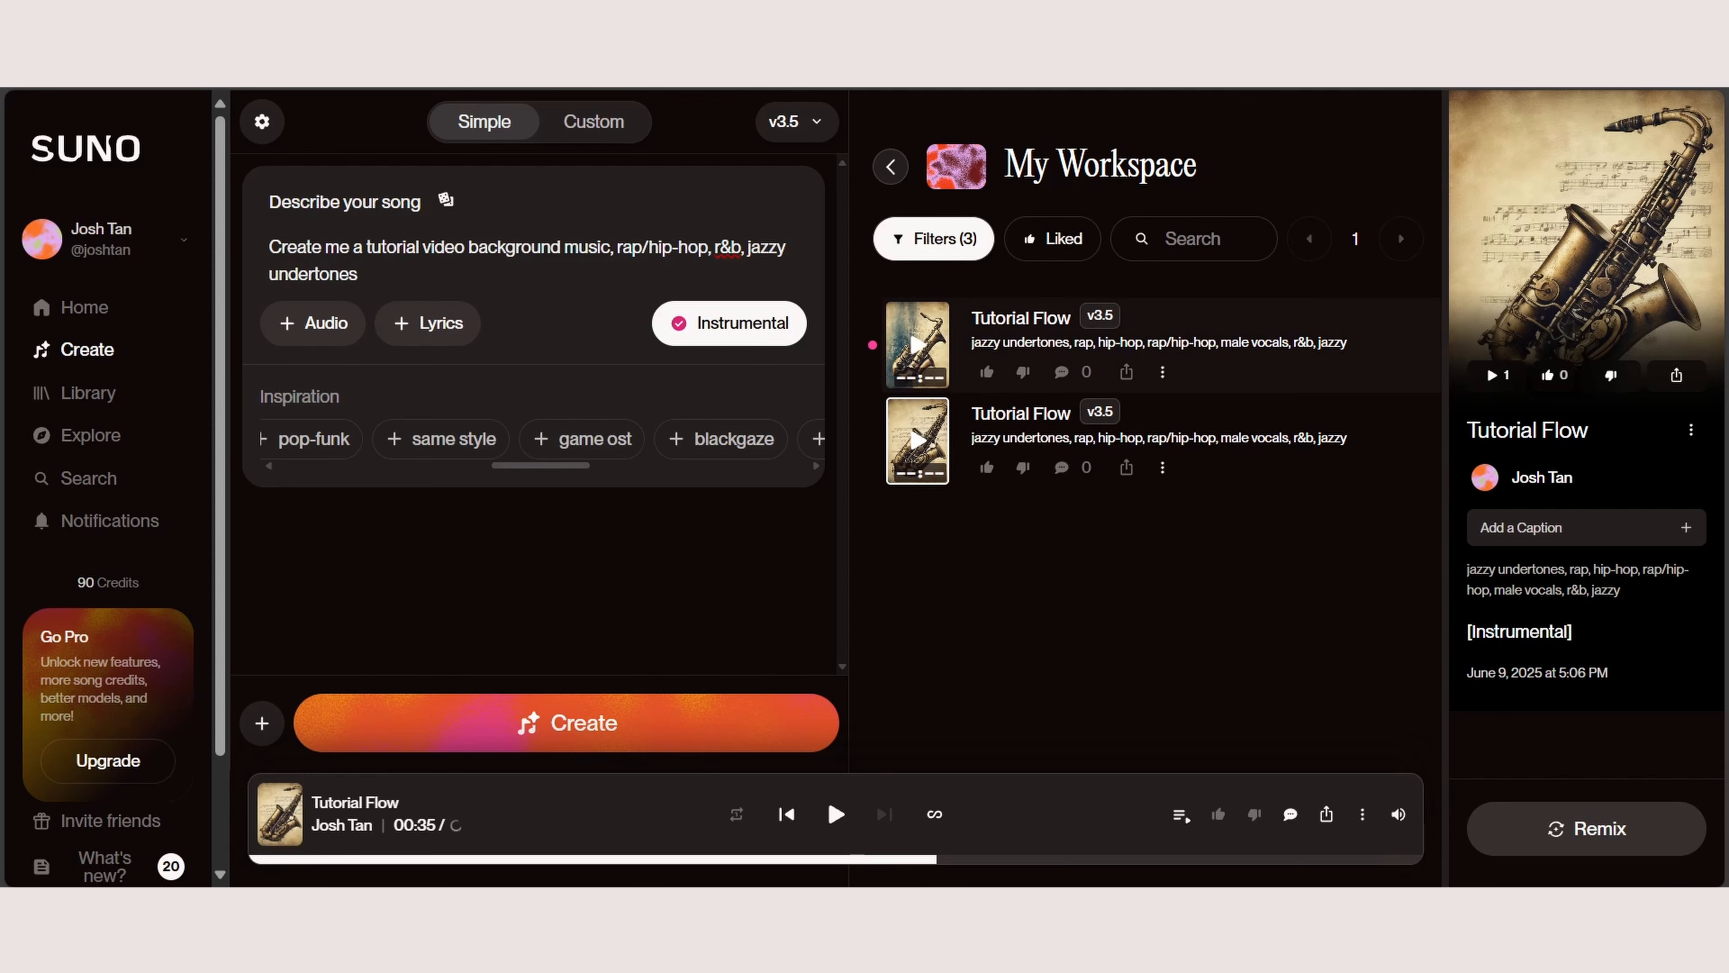
Step: Play the first version of the song in the workspace, skip ahead to sample a further part and pause it
{"action": "left_click", "coordinate": [983, 359]}
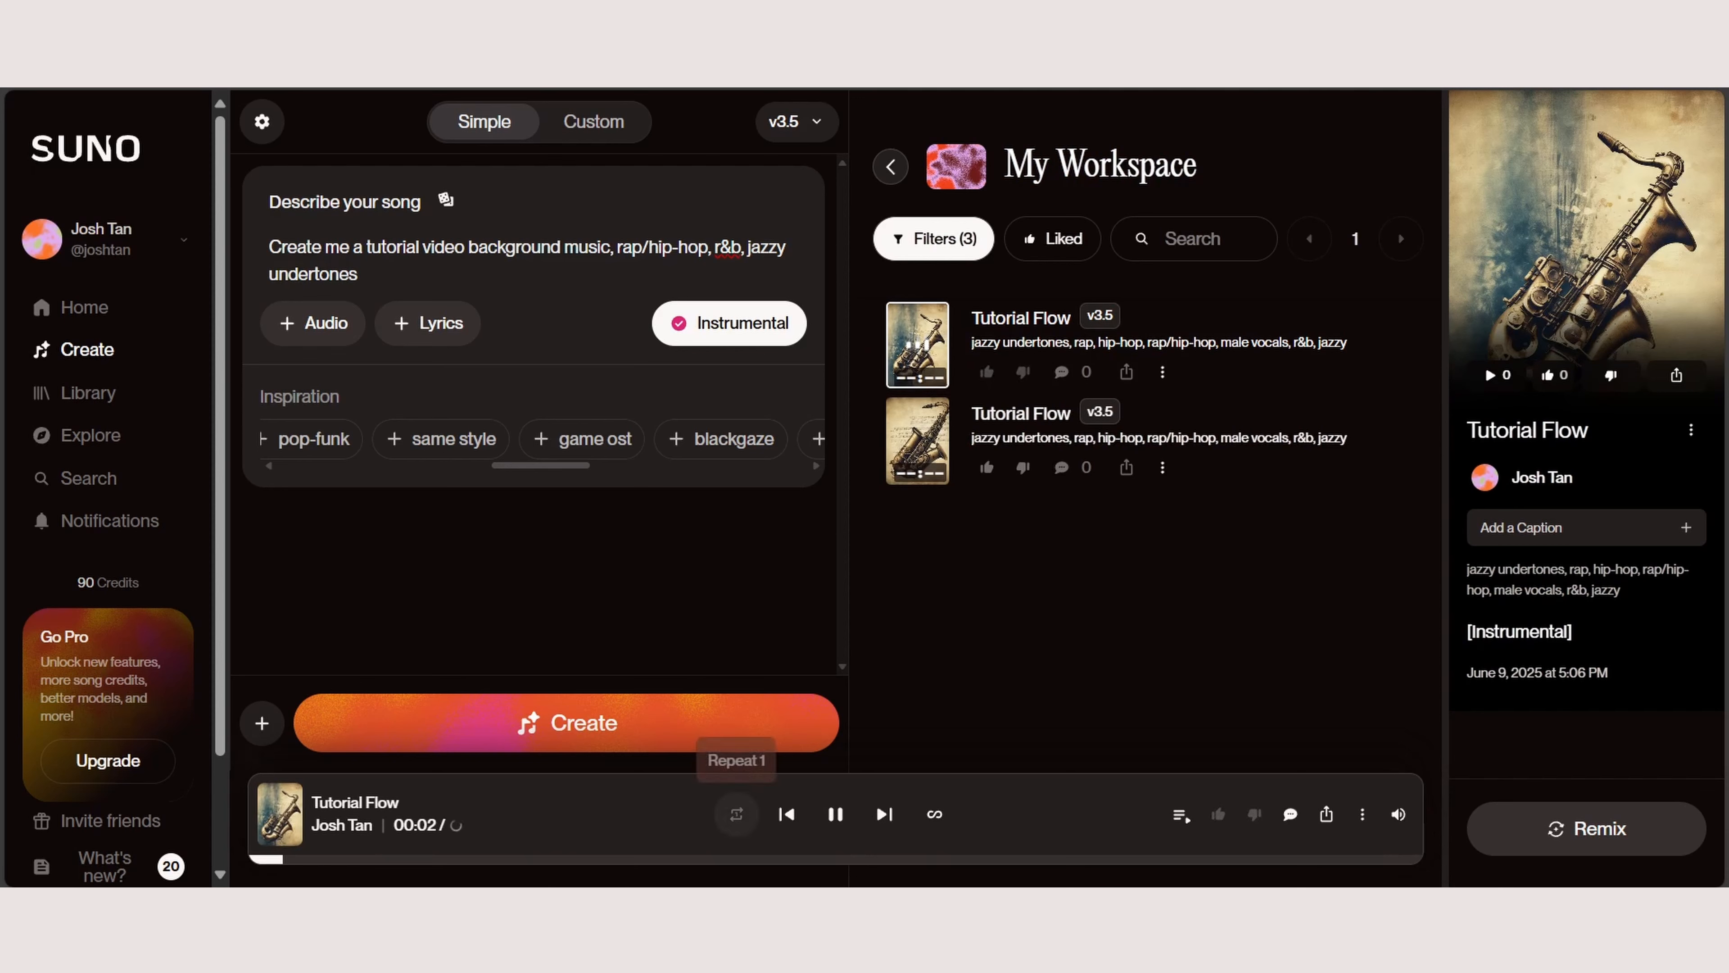
{"action": "left_click", "coordinate": [835, 814]}
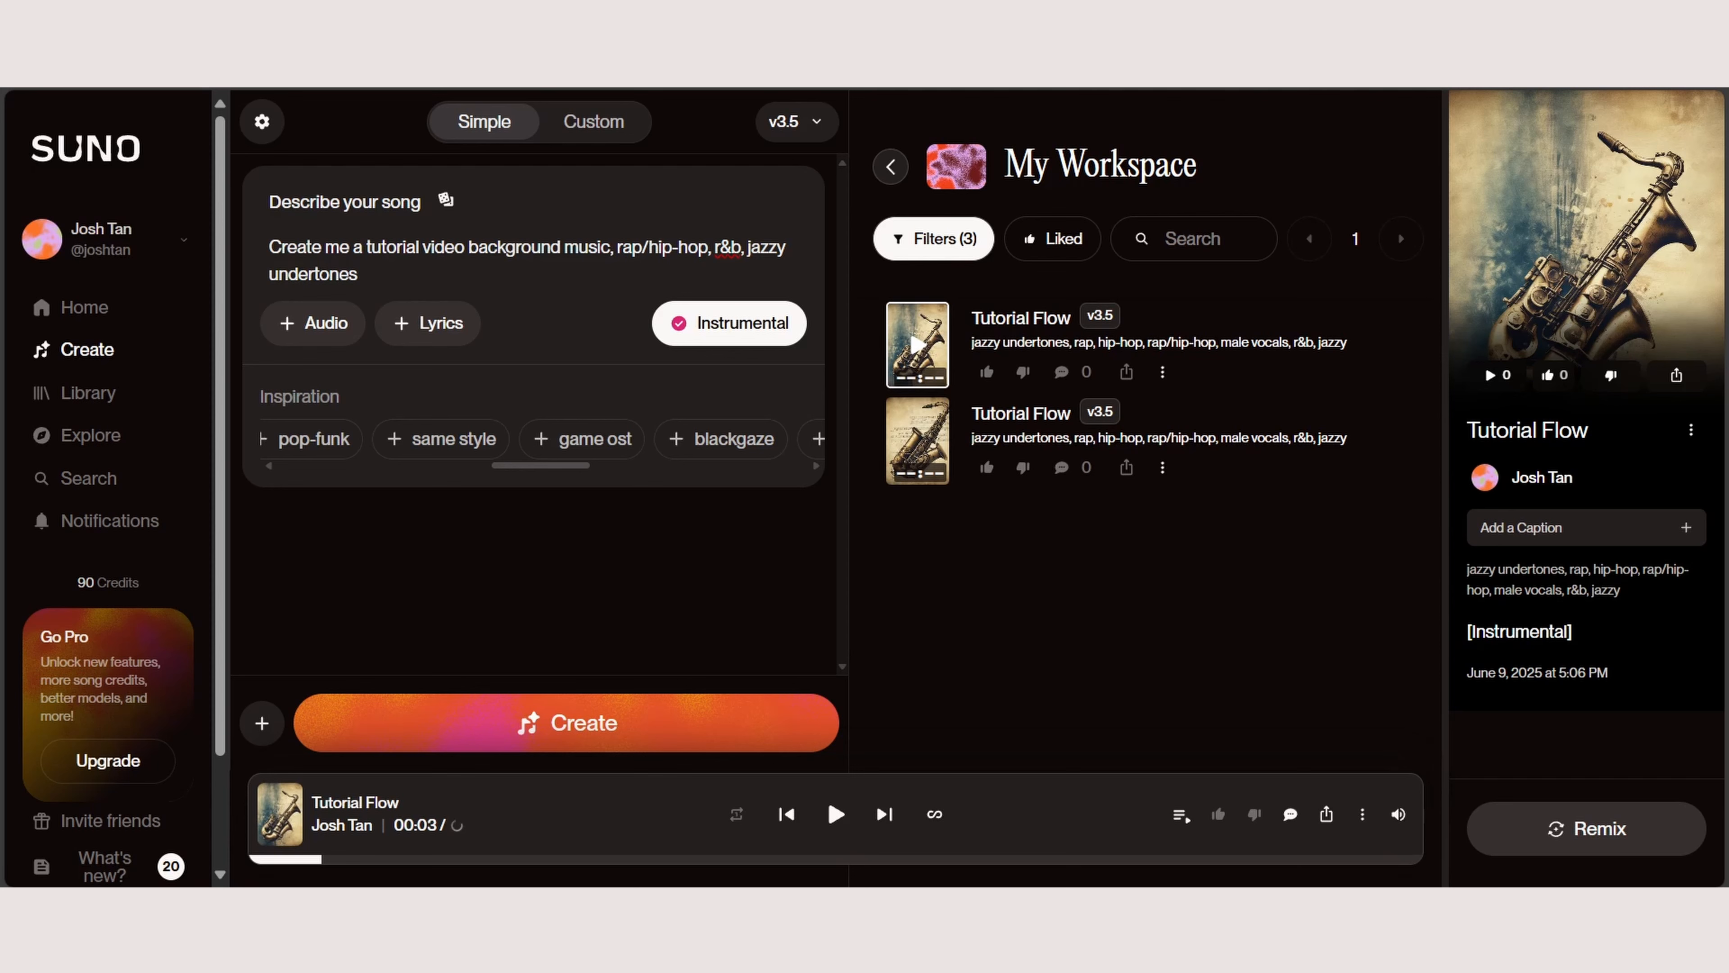
{"action": "left_click", "coordinate": [801, 858]}
{"action": "left_click", "coordinate": [835, 814]}
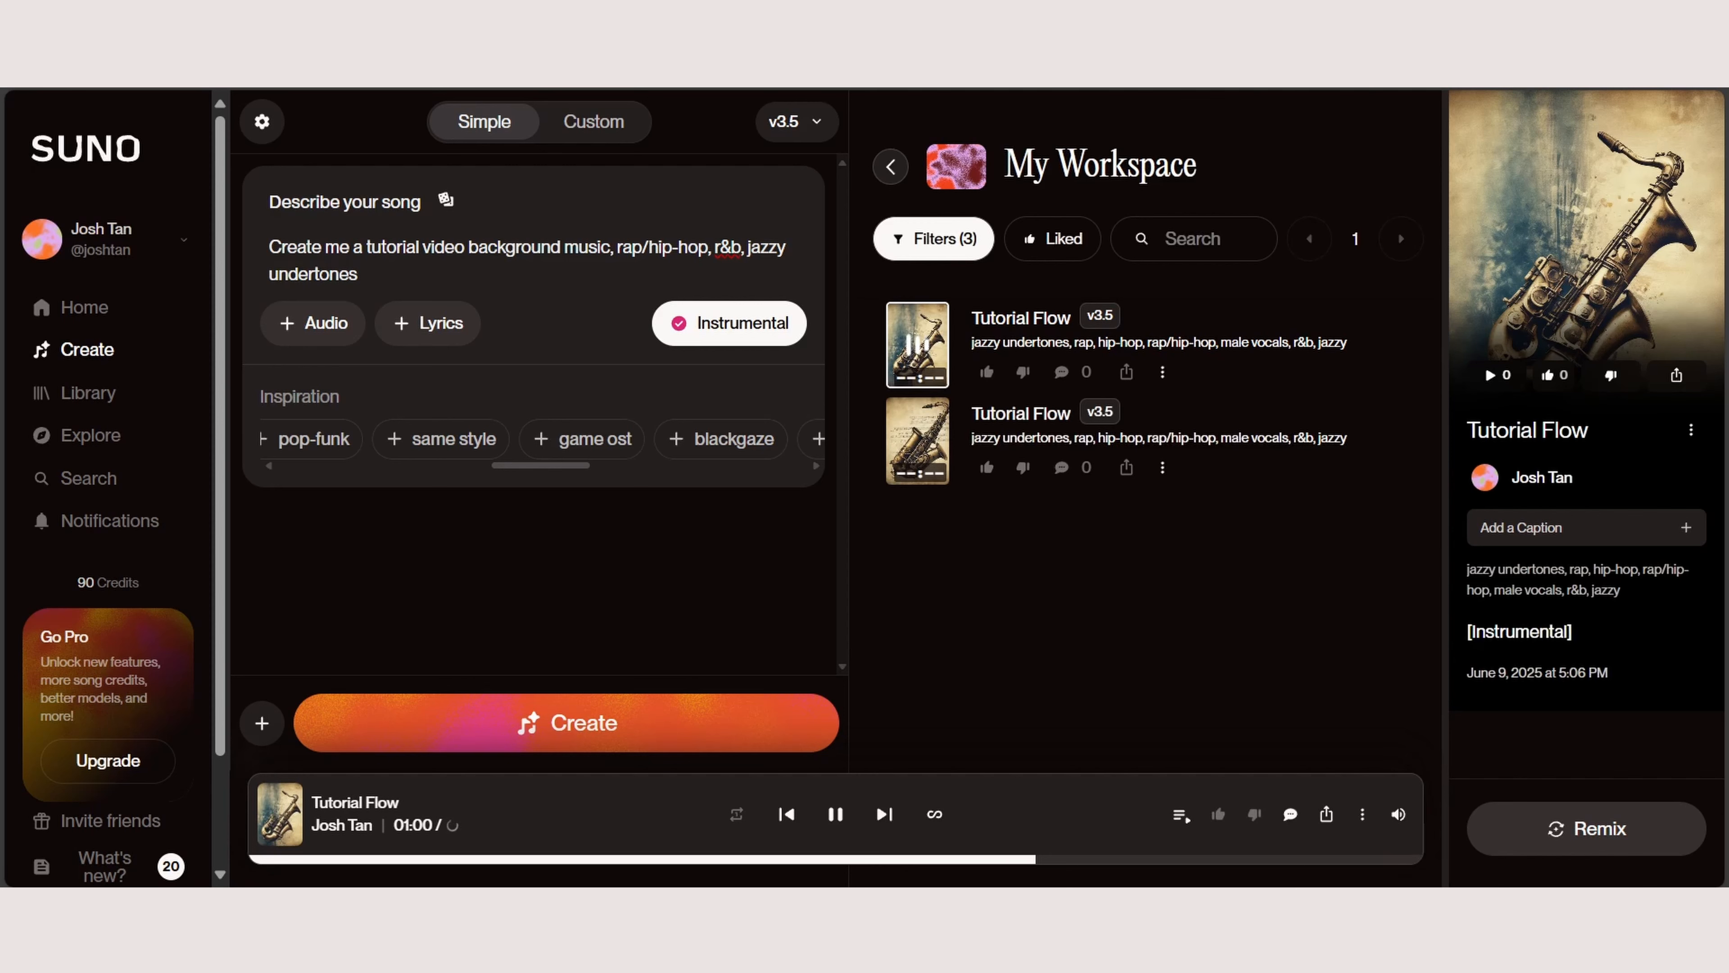
{"action": "left_click", "coordinate": [835, 814]}
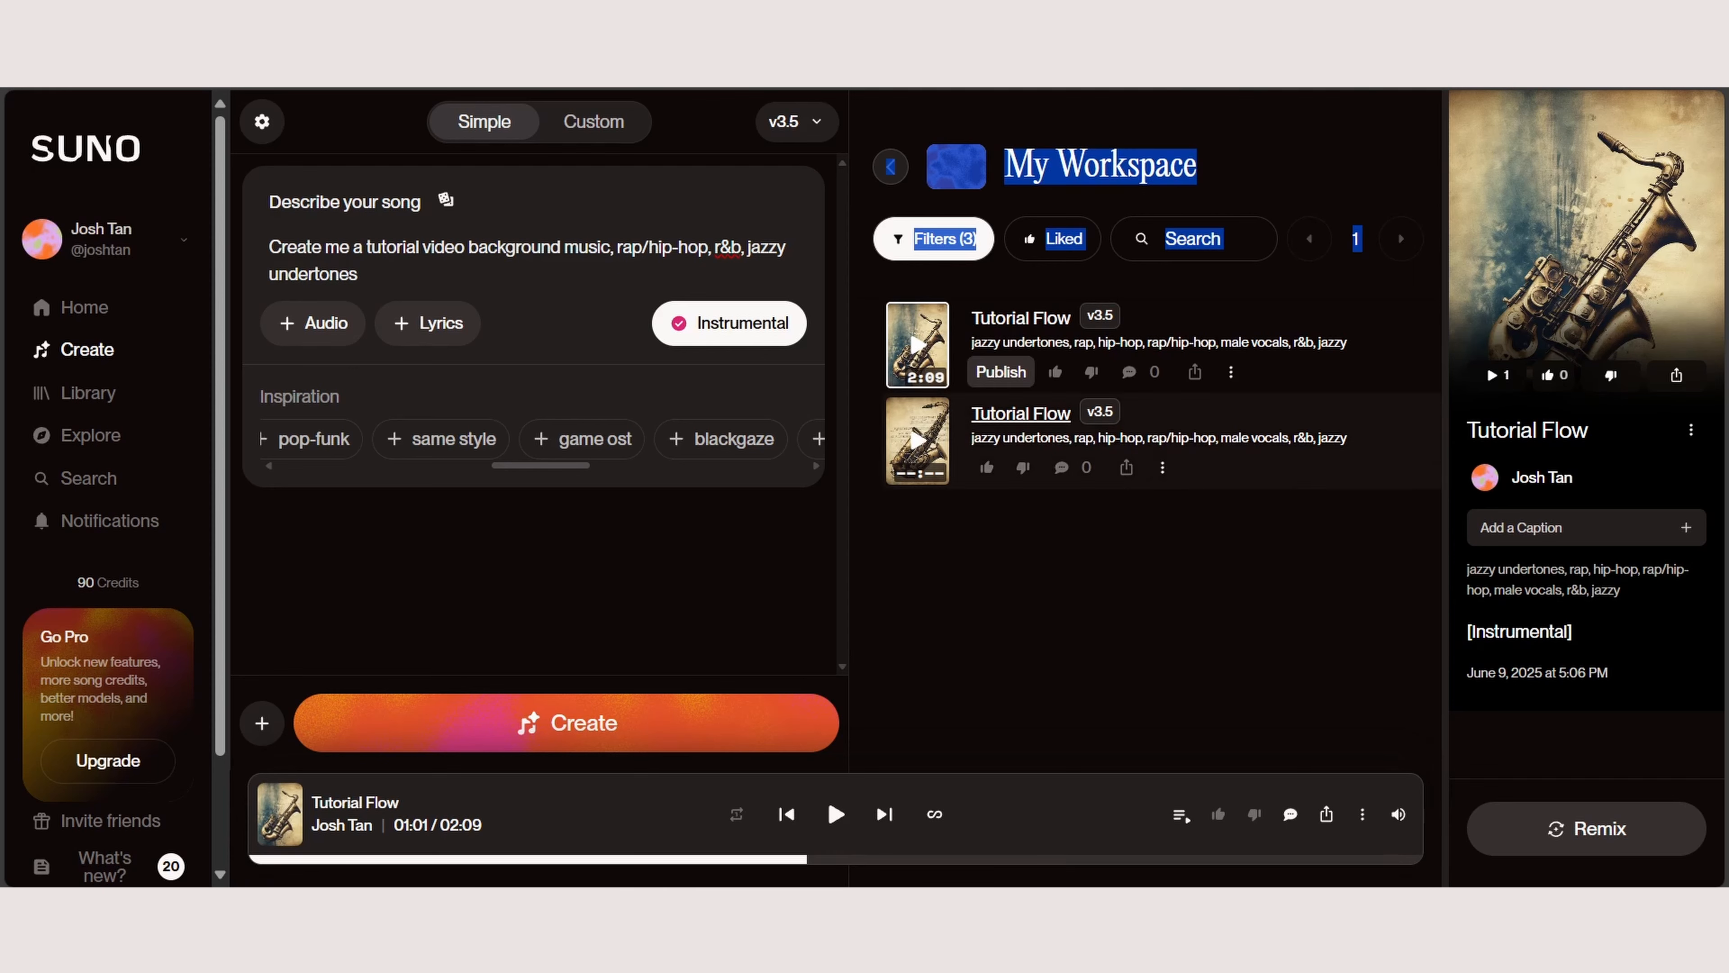
Step: Select the second version of the song and request its download as MP3 Audio
{"action": "left_click", "coordinate": [1259, 456]}
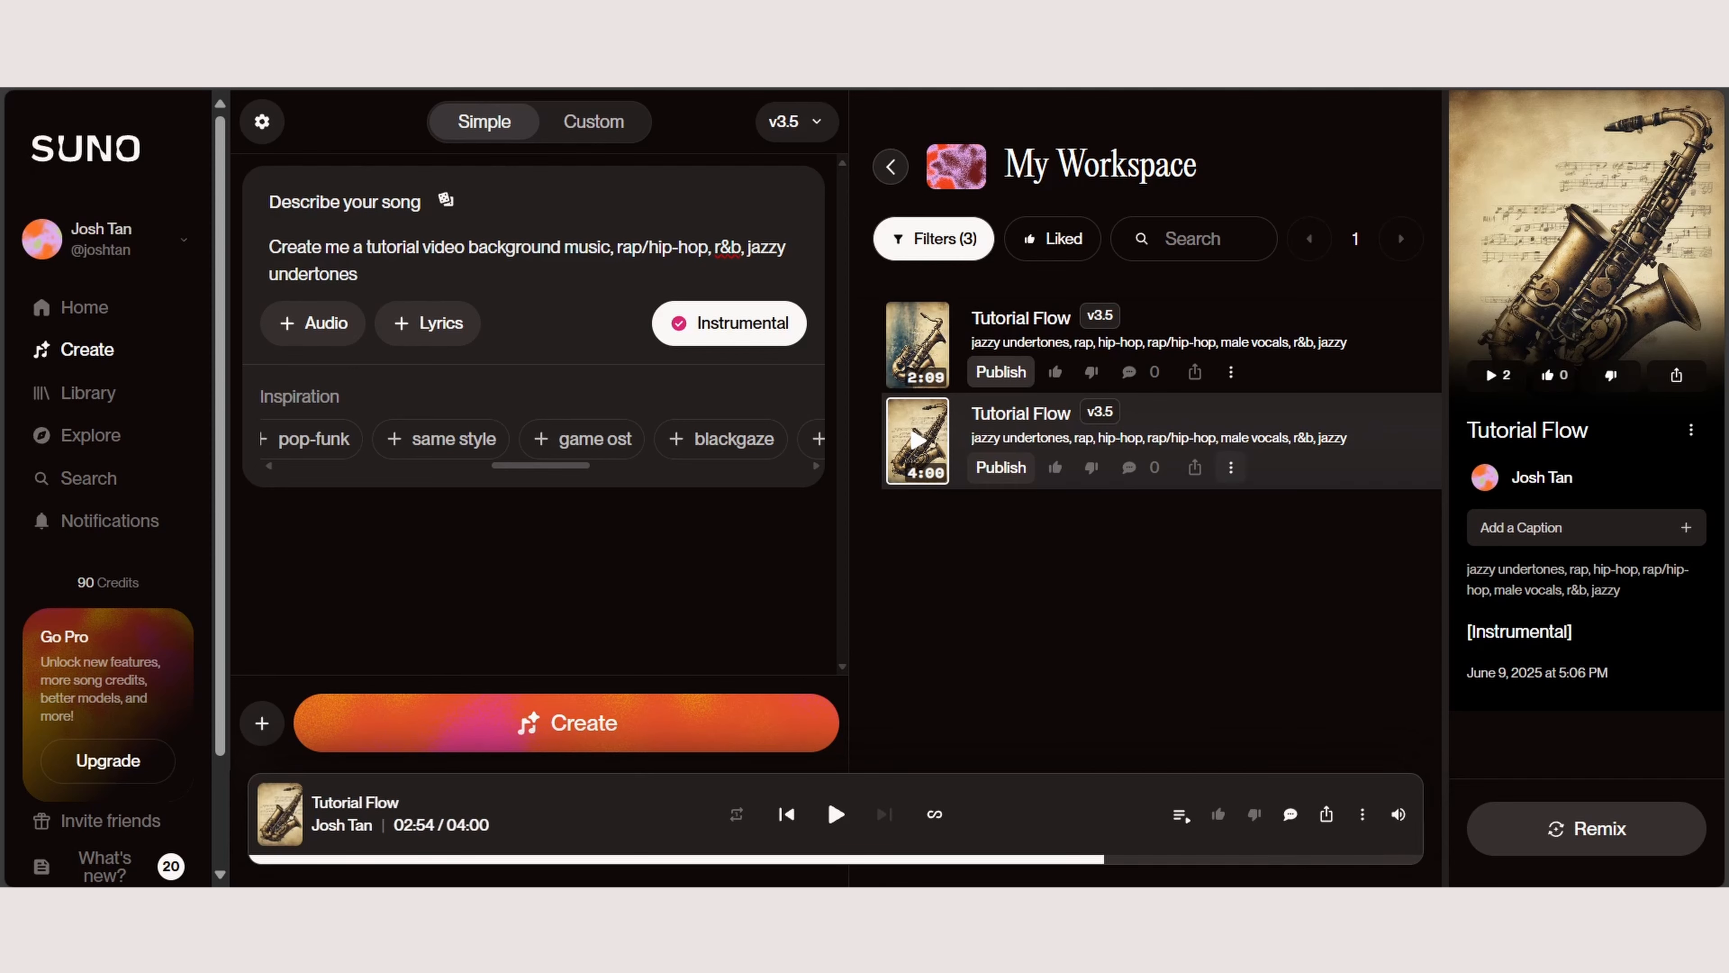
{"action": "left_click", "coordinate": [1231, 468]}
{"action": "mouse_move", "coordinate": [1334, 629]}
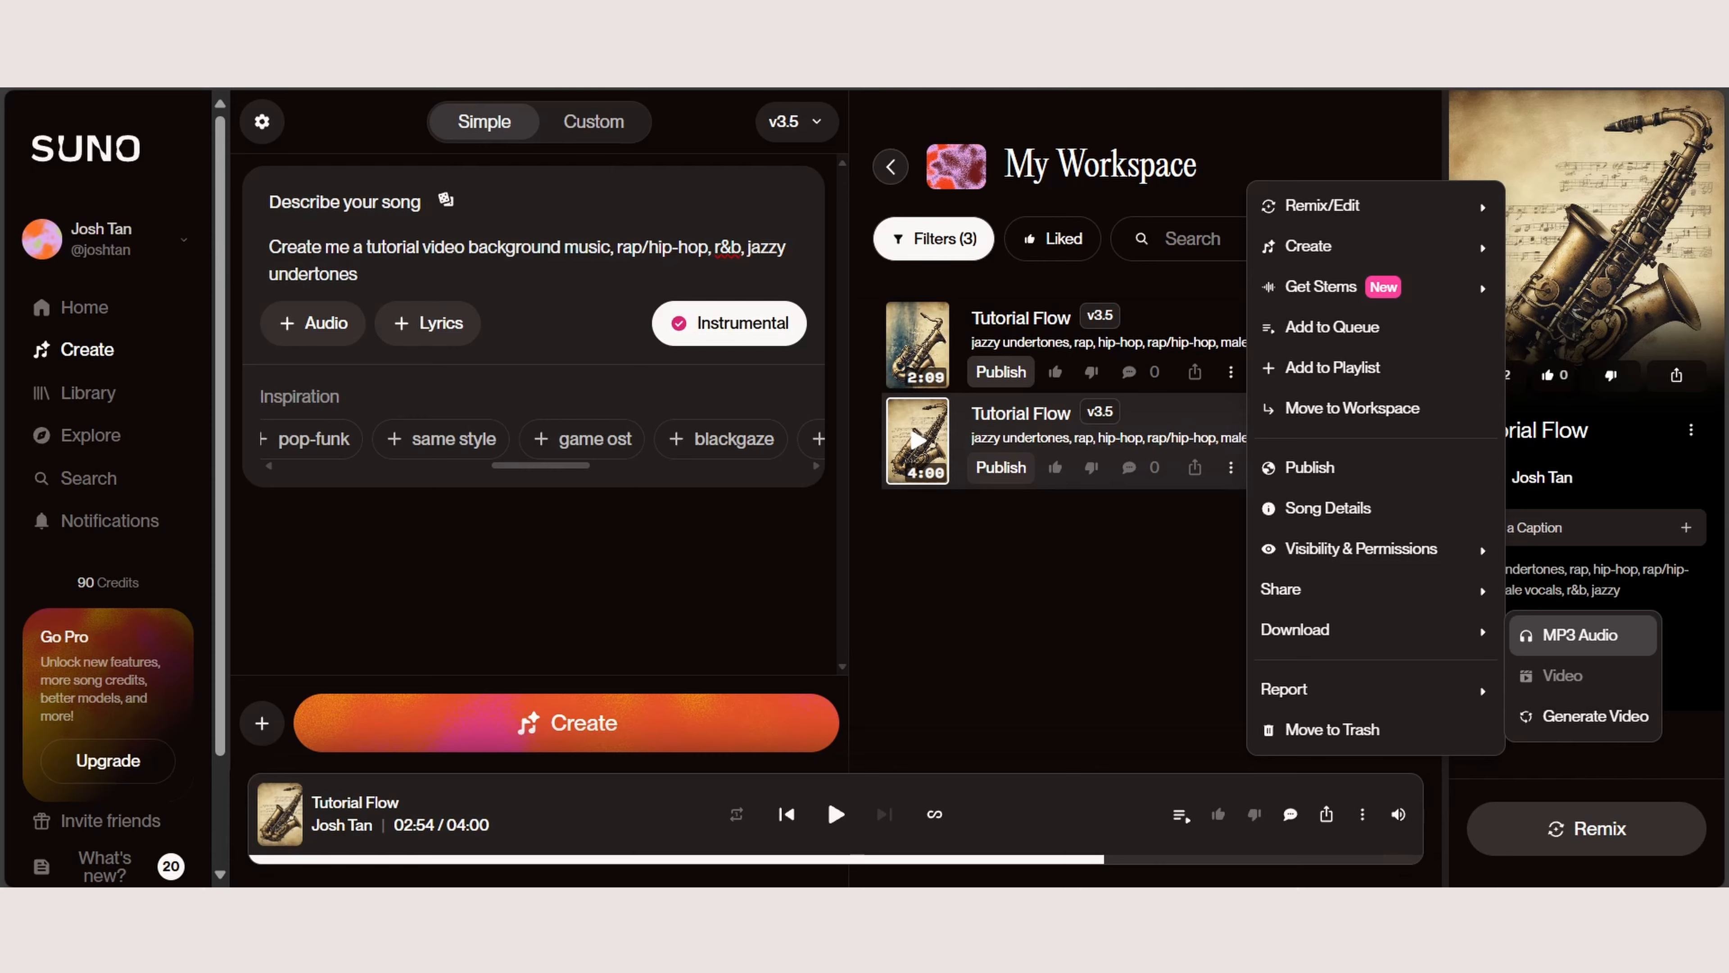
{"action": "left_click", "coordinate": [1579, 634]}
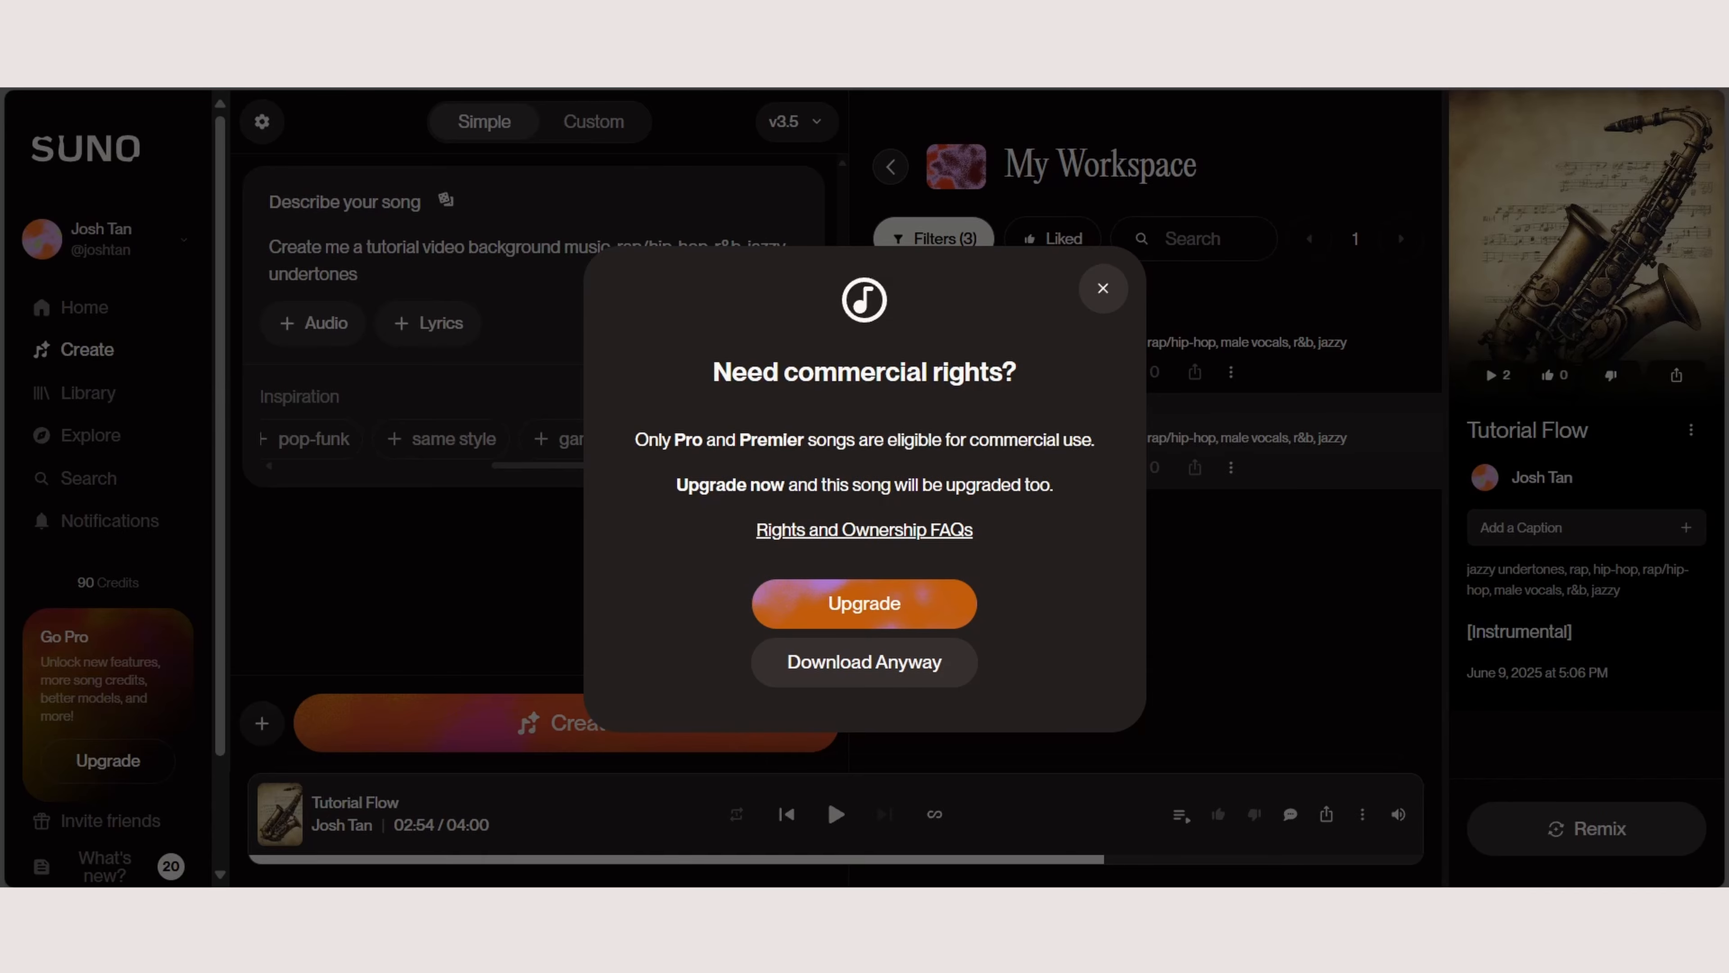
Step: Check the monthly prices of the upgrade plans, return to the commercial rights notice and download the song without upgrading
{"action": "left_click", "coordinate": [864, 603]}
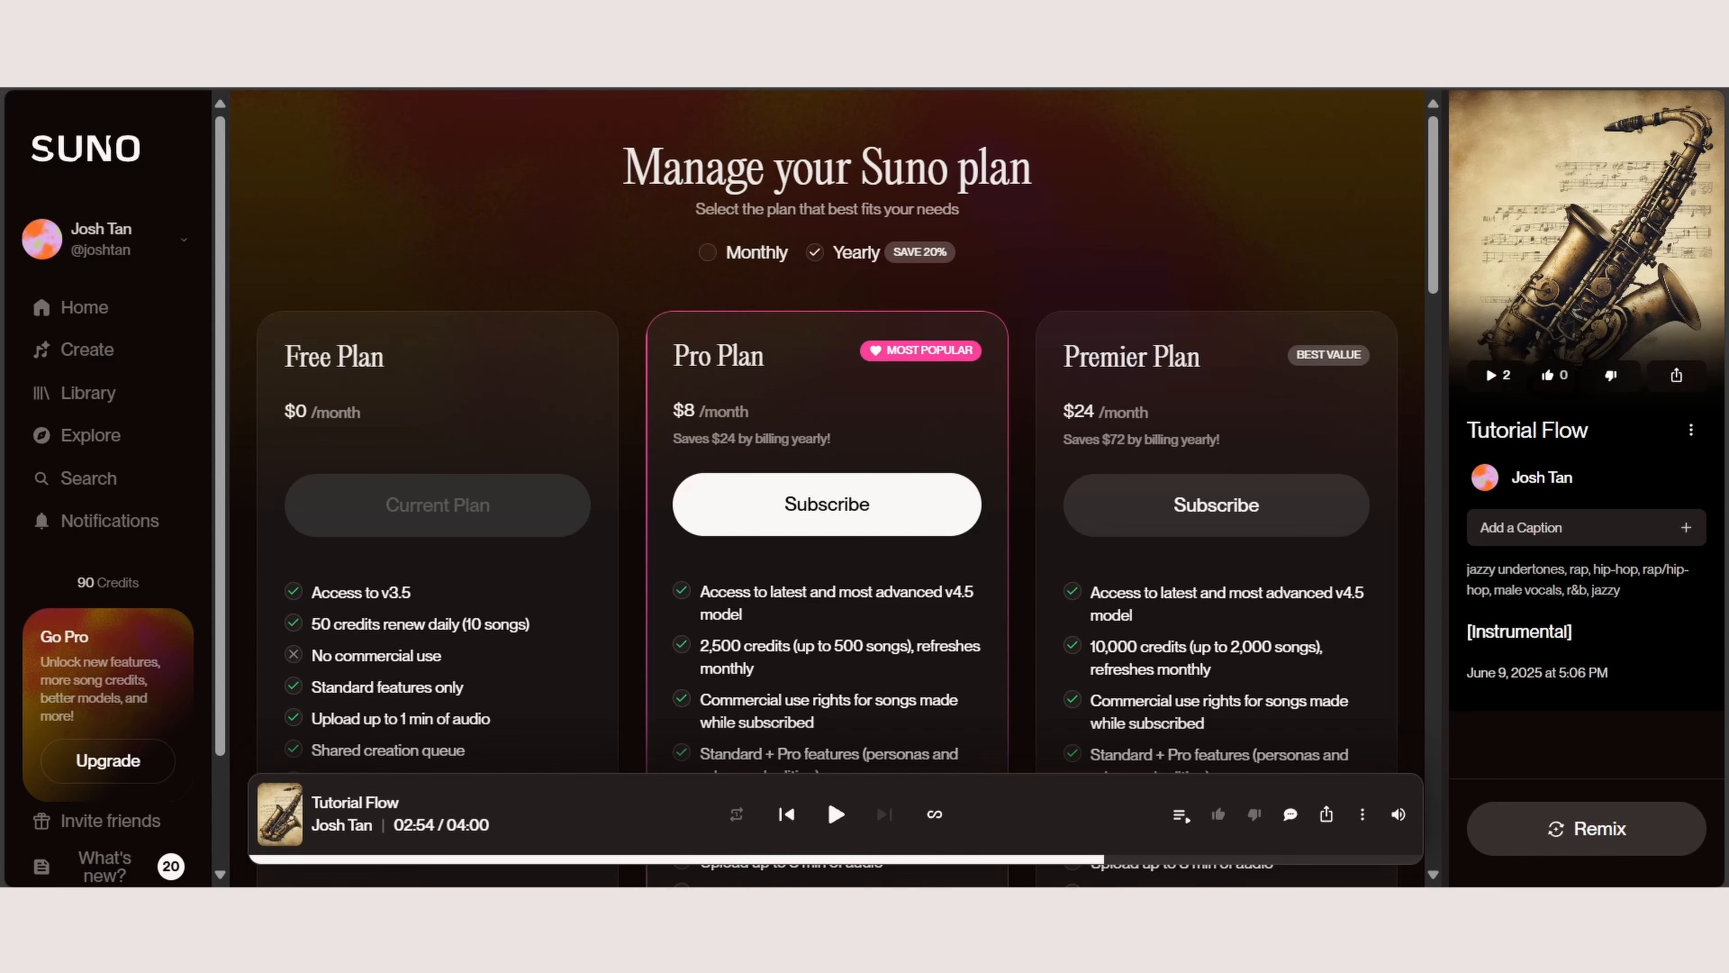
{"action": "left_click", "coordinate": [708, 253]}
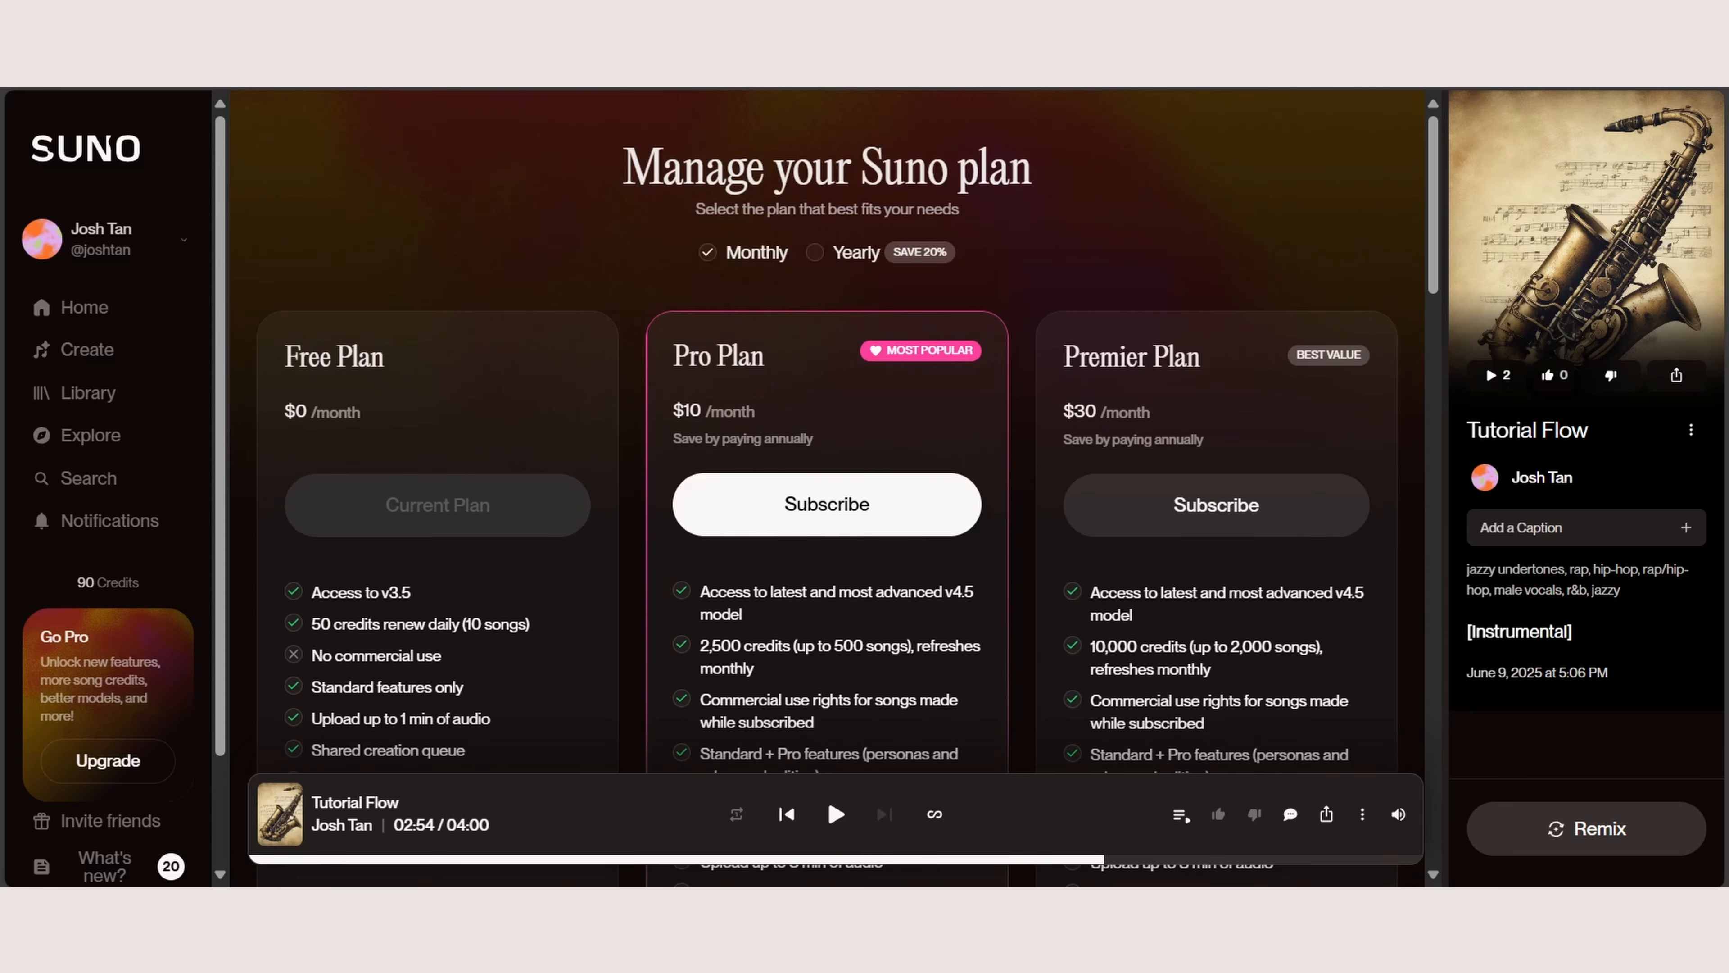
{"action": "key", "text": "alt+Left"}
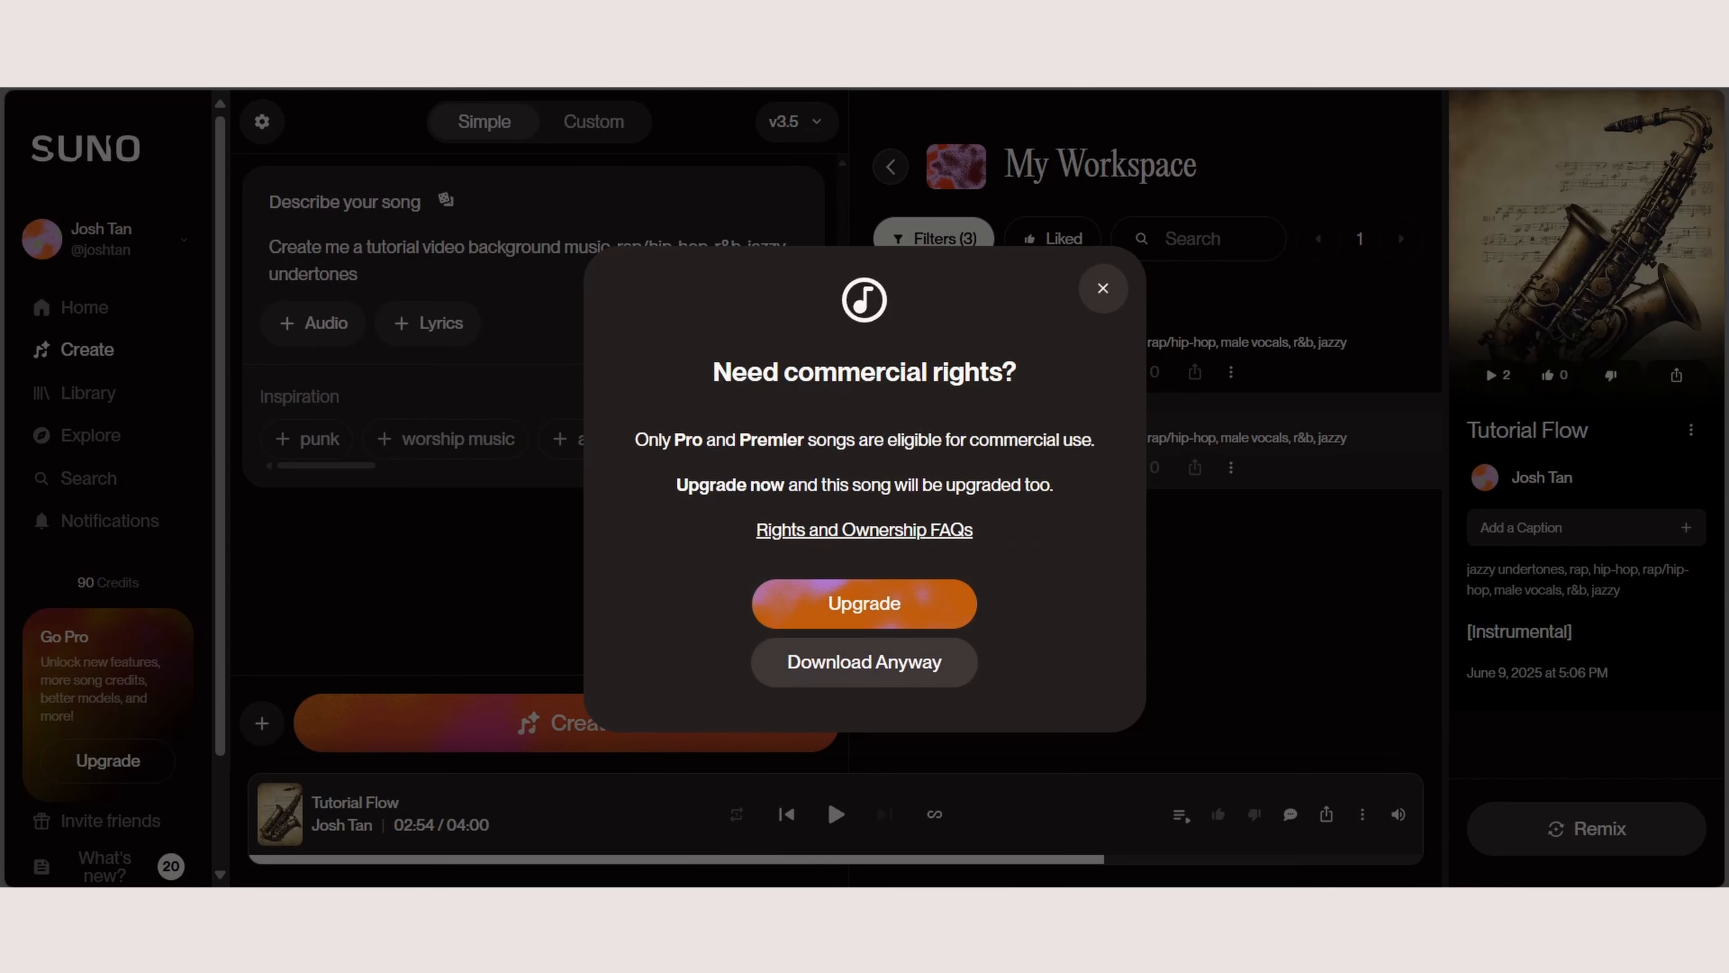
{"action": "left_click", "coordinate": [864, 662]}
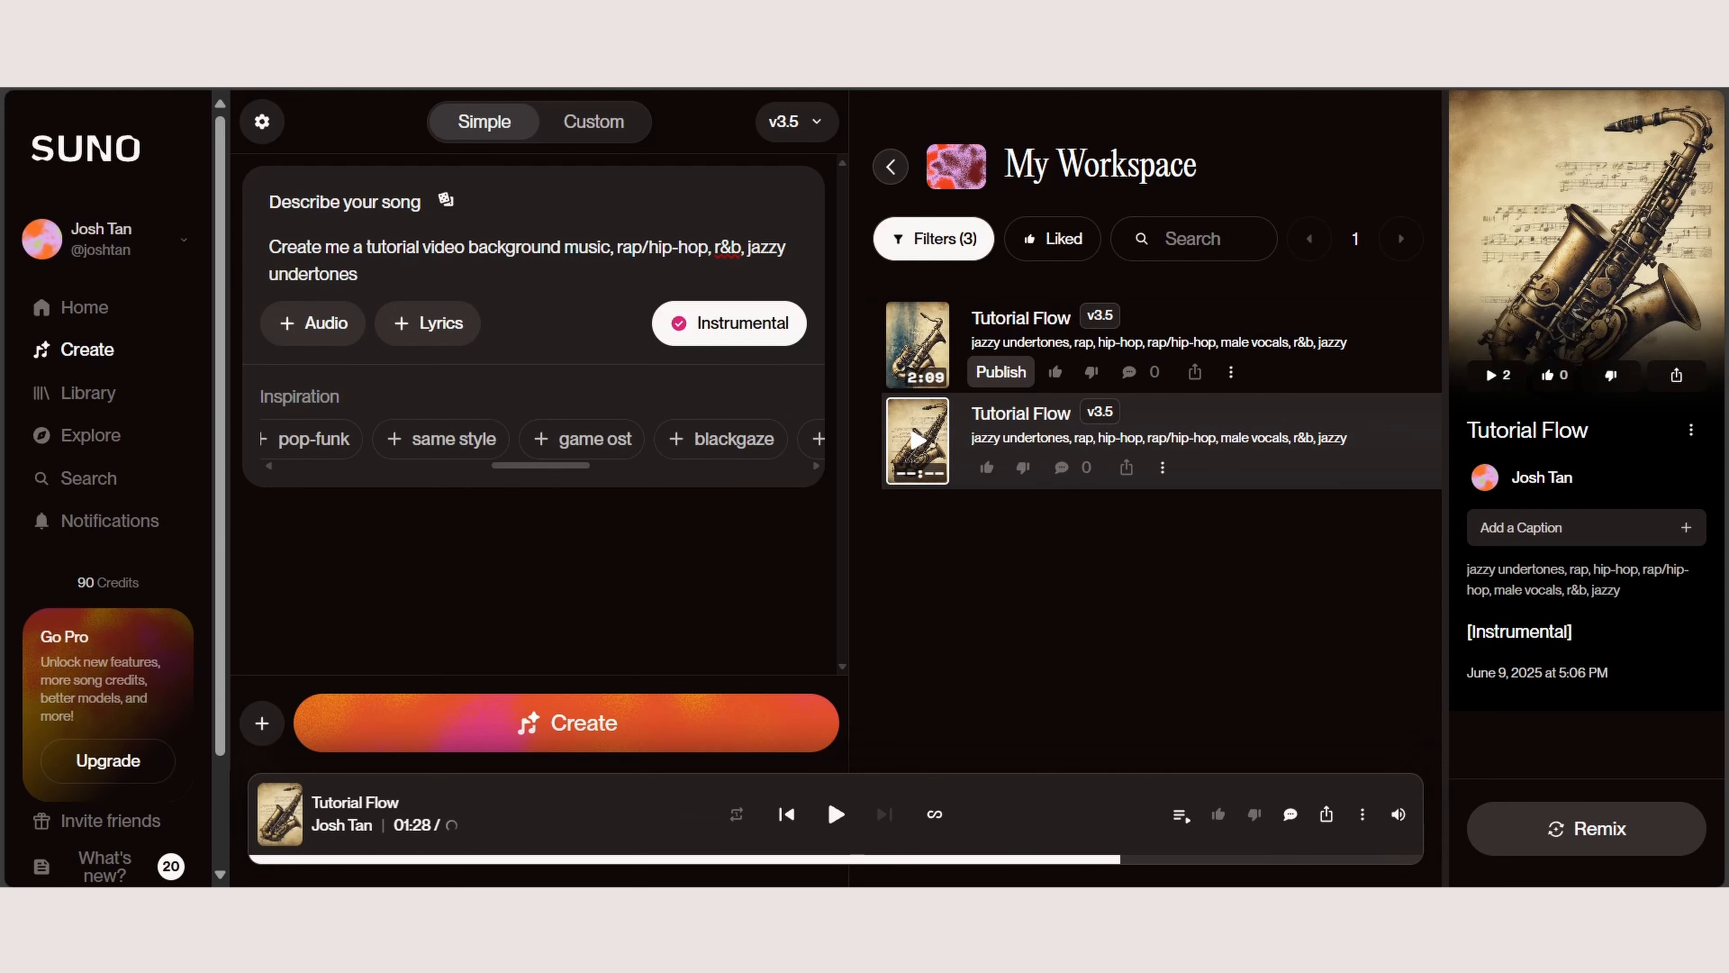